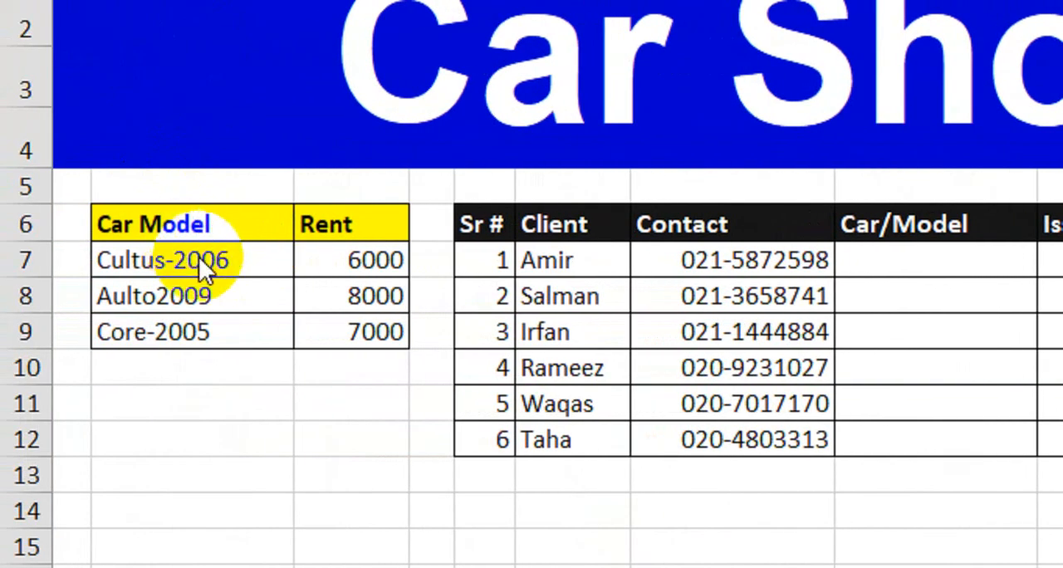
Review the car model and rent list, and the rental table's Client, Contact and Car/Model columns.
{"action": "left_click", "coordinate": [200, 257]}
{"action": "left_click_drag", "start_coordinate": [207, 261], "coordinate": [207, 332]}
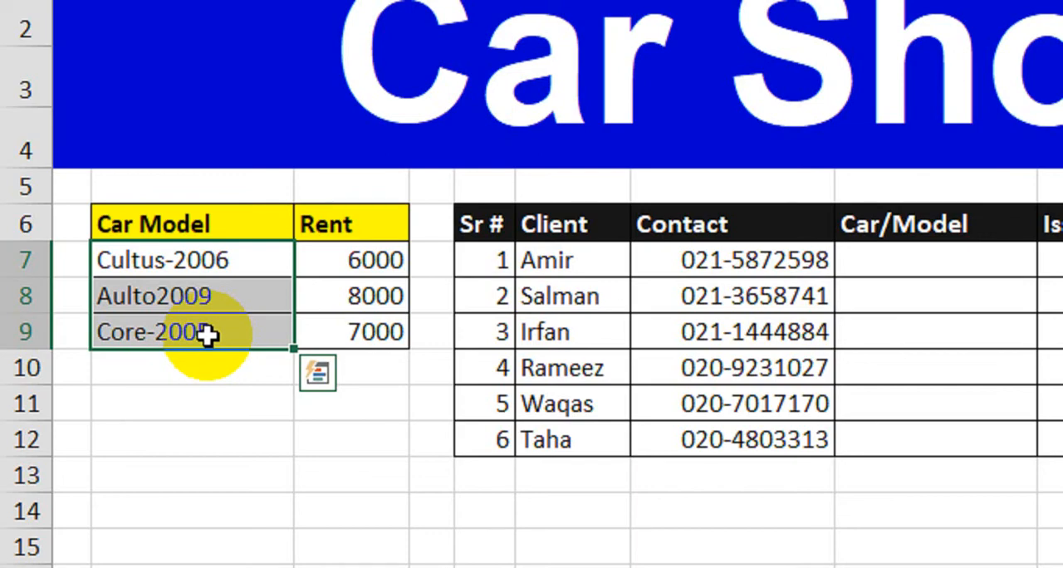
{"action": "left_click_drag", "start_coordinate": [330, 269], "coordinate": [351, 332]}
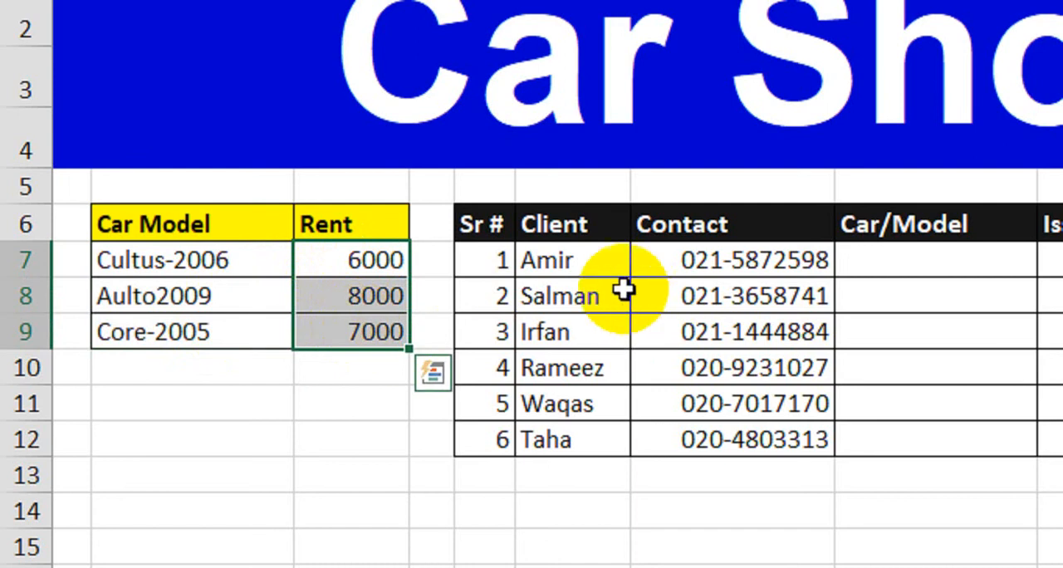
{"action": "left_click", "coordinate": [592, 262]}
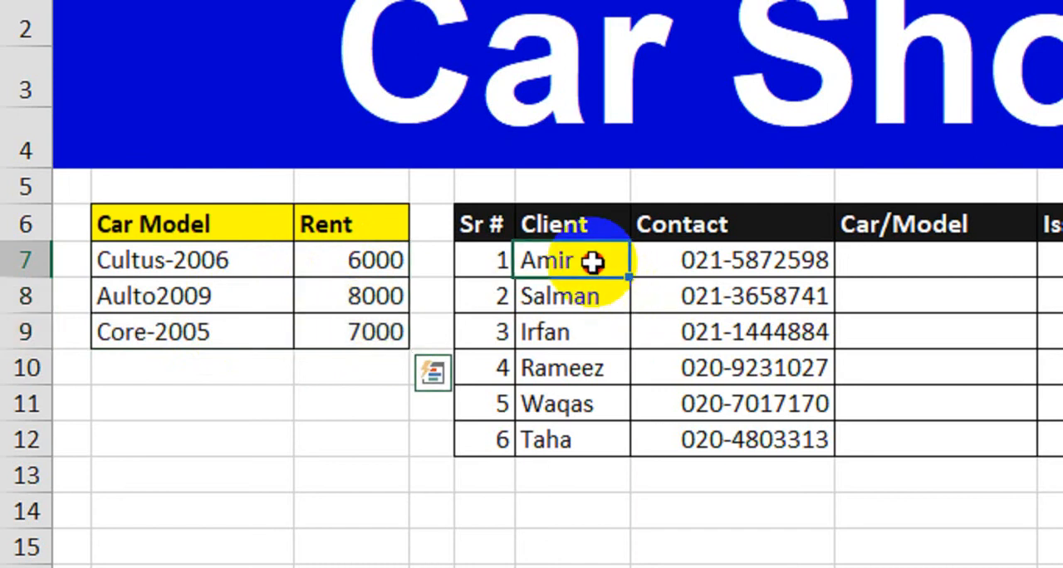
{"action": "left_click", "coordinate": [725, 264]}
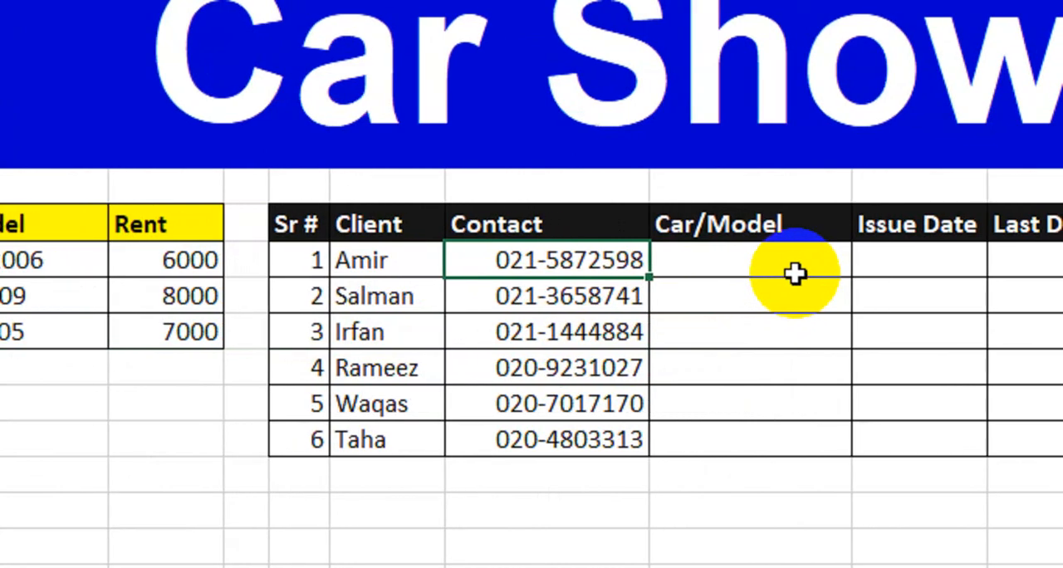
{"action": "left_click", "coordinate": [796, 272]}
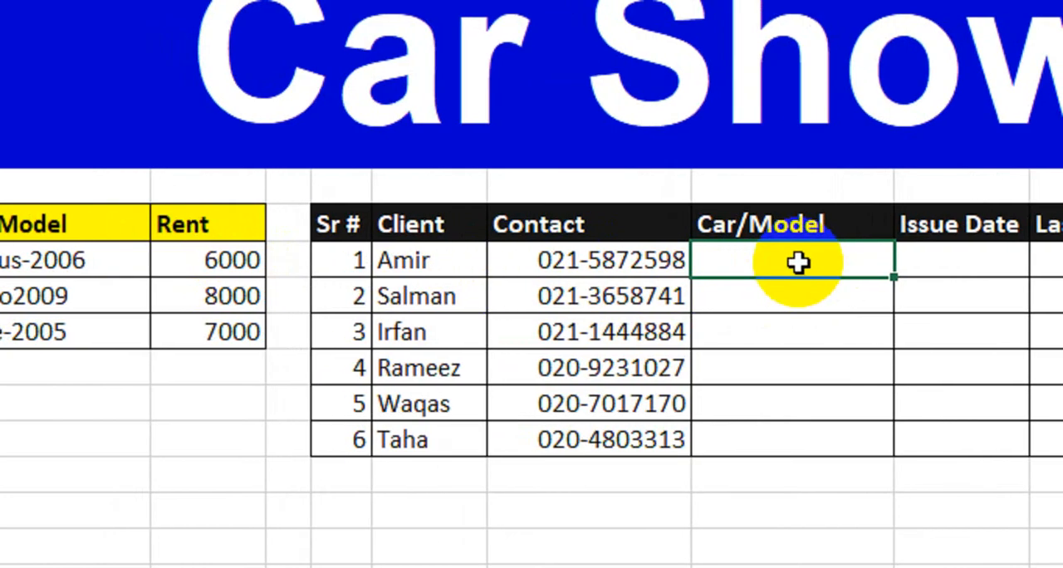
Apply list data validation to the six Car/Model cells H7:H12, using =$B$7:$B$9 as the source.
{"action": "left_click_drag", "start_coordinate": [798, 263], "coordinate": [779, 428]}
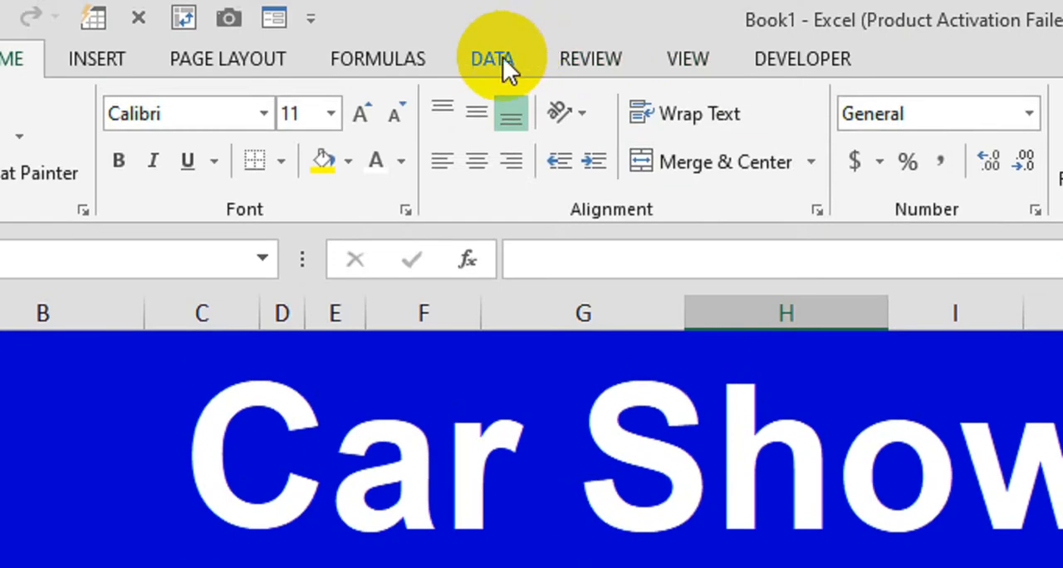
{"action": "left_click", "coordinate": [501, 64]}
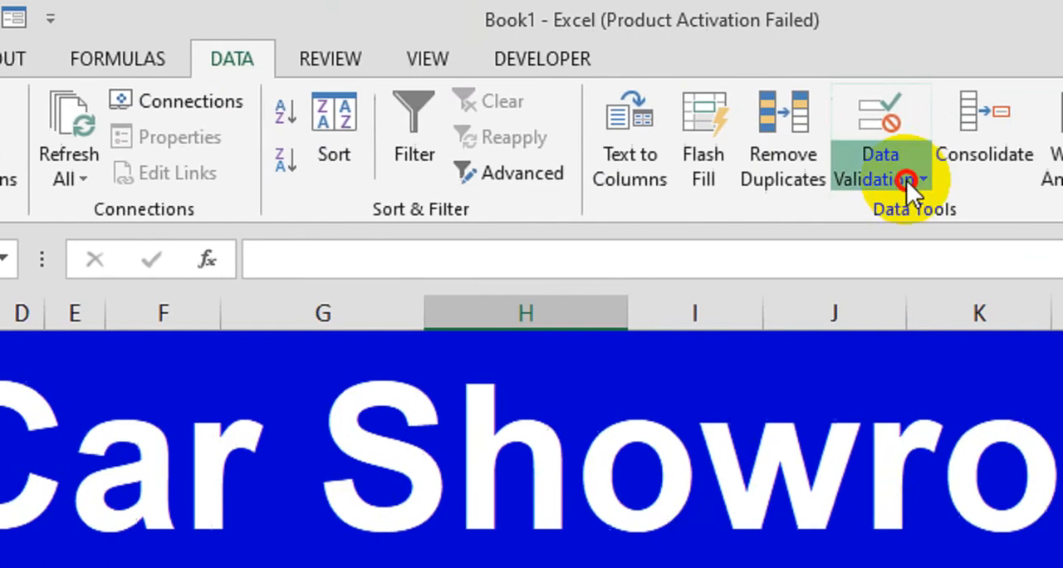
{"action": "left_click", "coordinate": [906, 179]}
{"action": "left_click", "coordinate": [929, 223]}
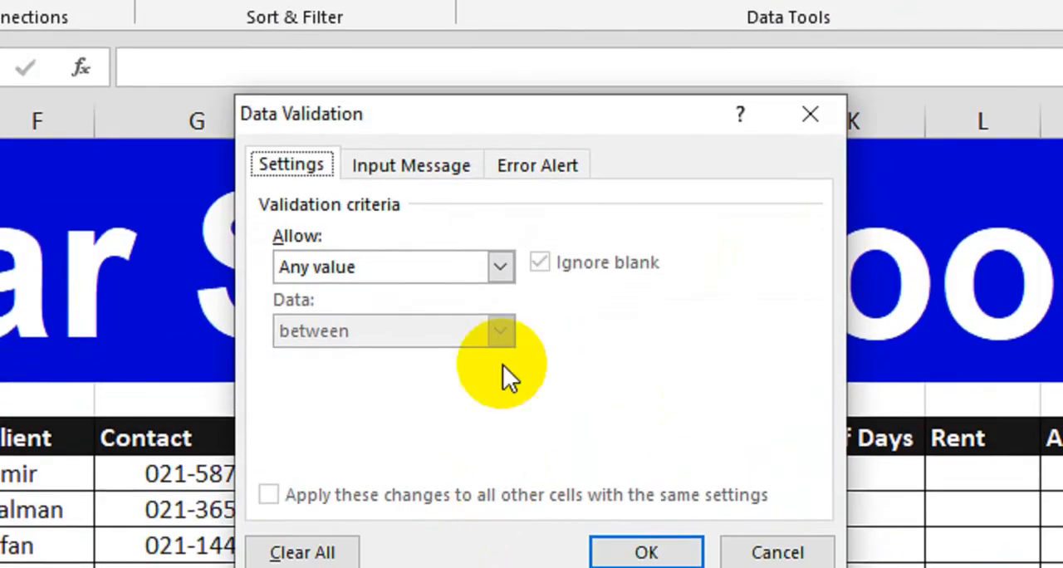
{"action": "left_click", "coordinate": [499, 267]}
{"action": "left_click", "coordinate": [354, 353]}
{"action": "left_click", "coordinate": [331, 396]}
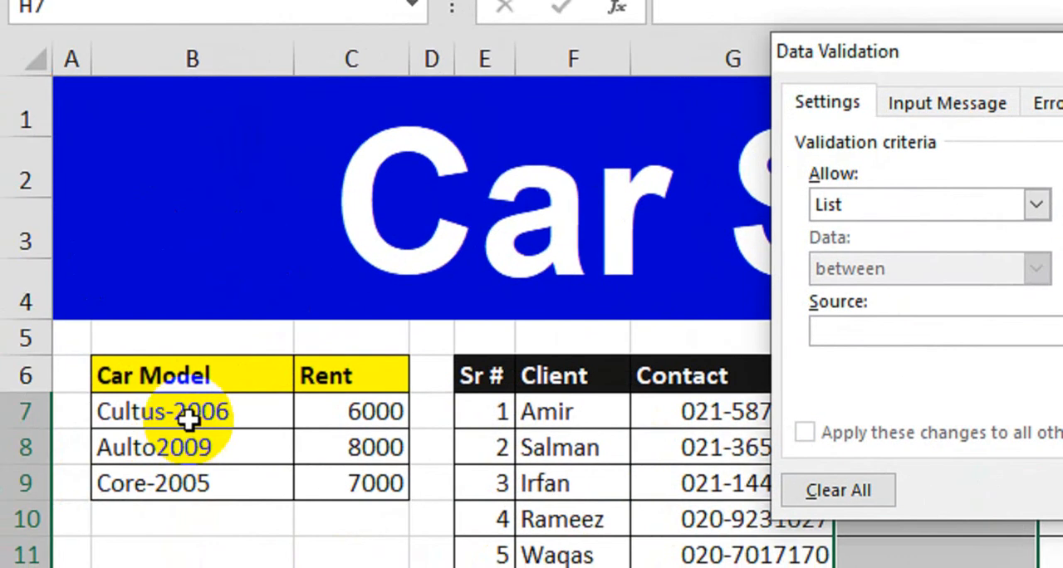
{"action": "left_click_drag", "start_coordinate": [189, 421], "coordinate": [191, 474]}
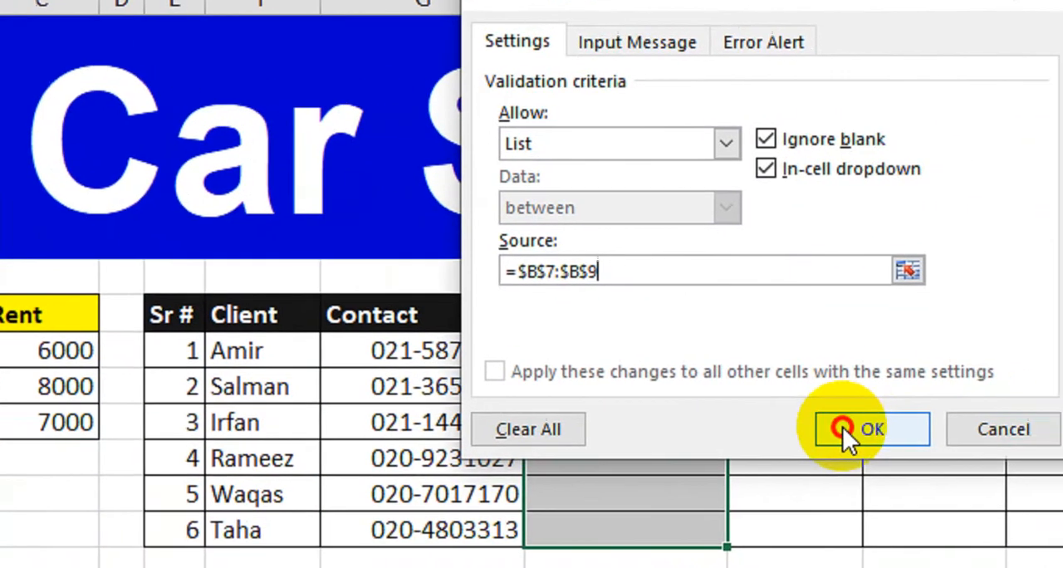
{"action": "left_click", "coordinate": [844, 428]}
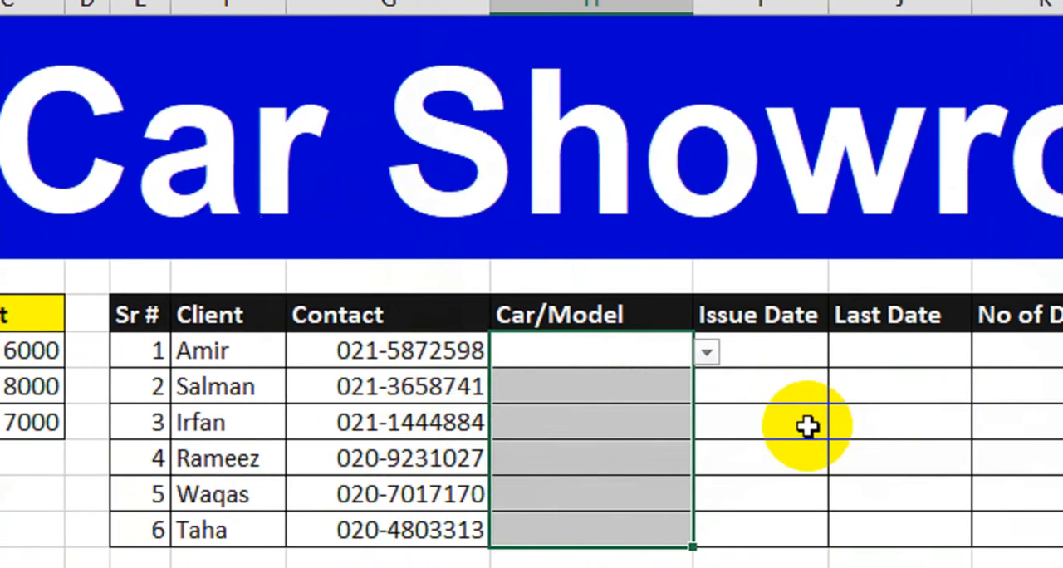
Choose Cultus-2006, Aulto2009 and Core-2005 as the Car/Model for clients 1, 2 and 3 respectively.
{"action": "left_click", "coordinate": [669, 384]}
{"action": "left_click", "coordinate": [656, 353]}
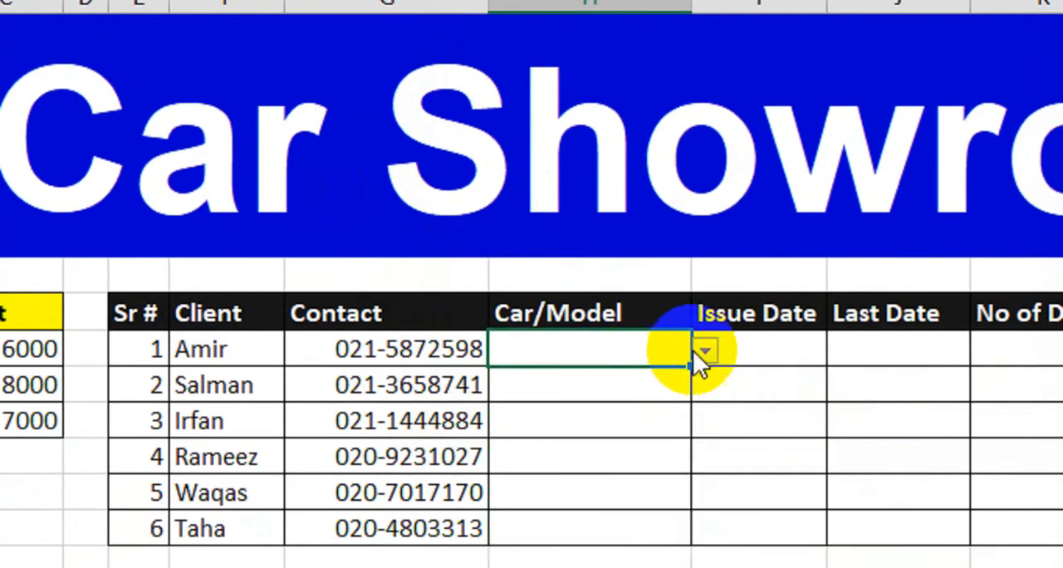
{"action": "left_click", "coordinate": [706, 351]}
{"action": "left_click", "coordinate": [634, 380]}
{"action": "left_click", "coordinate": [677, 387]}
{"action": "left_click", "coordinate": [706, 384]}
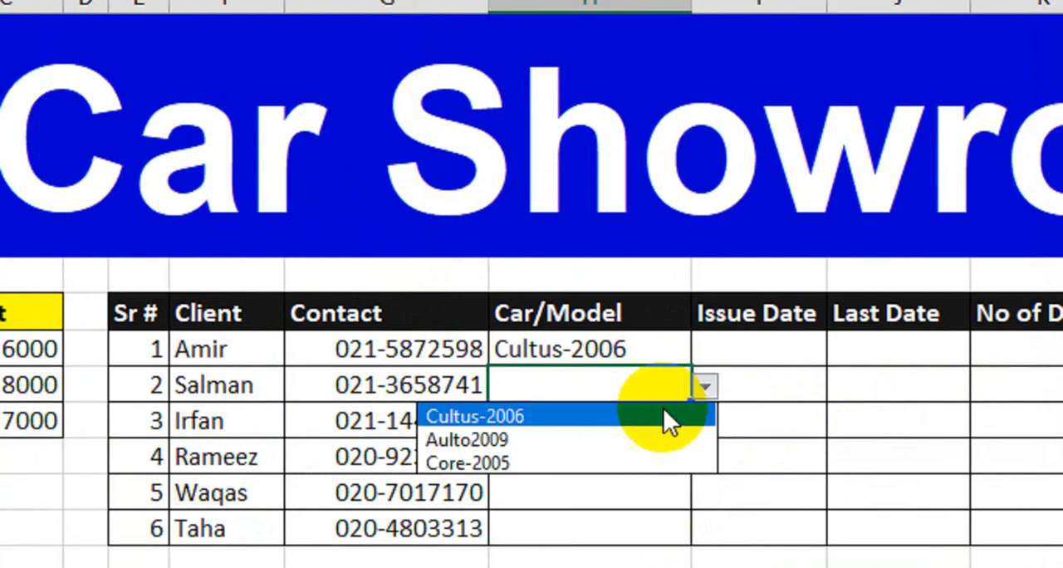
{"action": "left_click", "coordinate": [619, 427]}
{"action": "left_click", "coordinate": [626, 415]}
{"action": "left_click", "coordinate": [705, 416]}
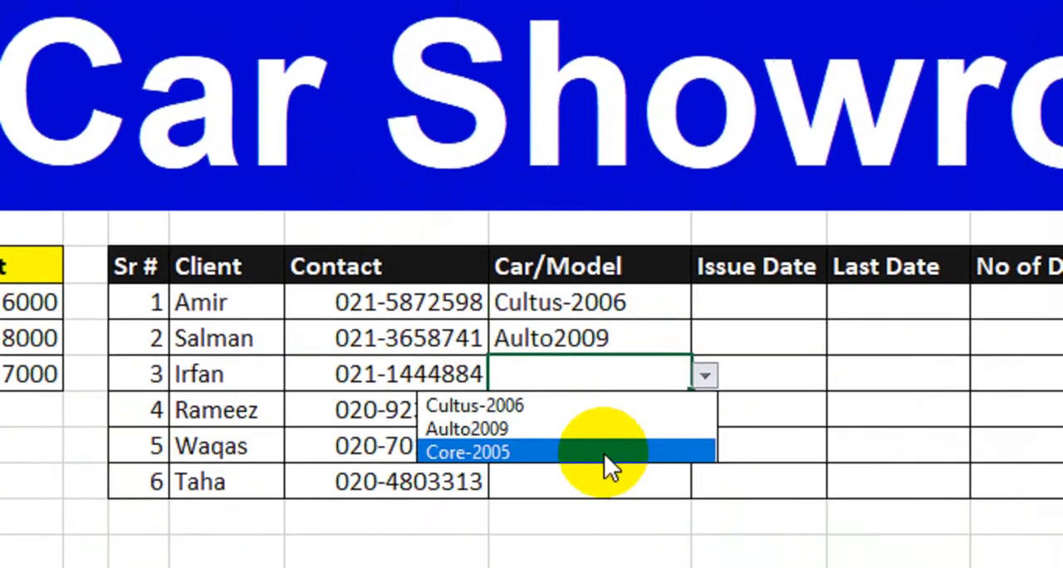
{"action": "left_click", "coordinate": [612, 493]}
Choose Aulto2009 as the Car/Model for clients 4 and 5, and Cultus-2006 for client 6.
{"action": "left_click", "coordinate": [646, 392]}
{"action": "left_click", "coordinate": [704, 399]}
{"action": "left_click", "coordinate": [606, 446]}
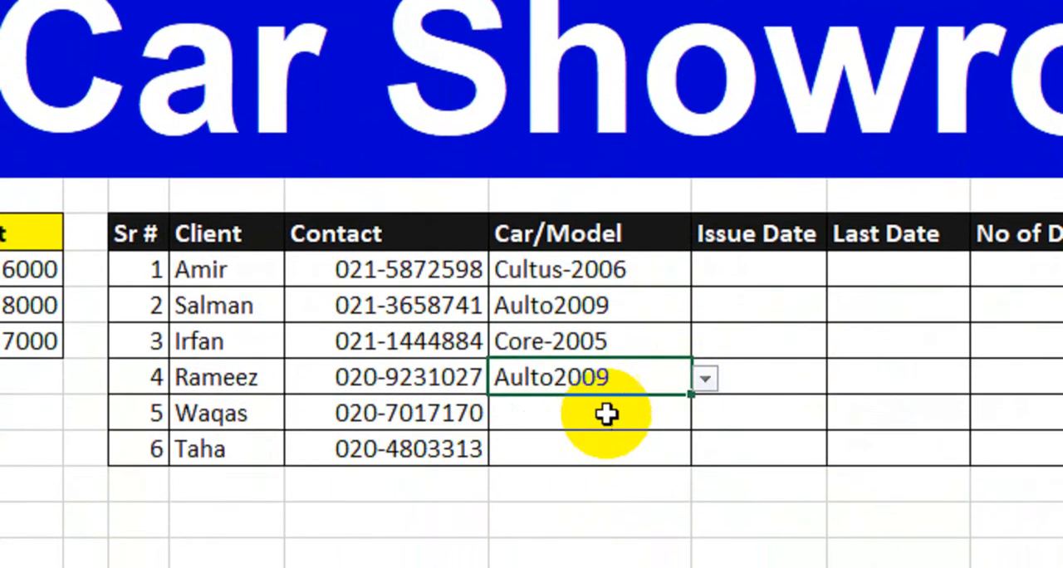
{"action": "left_click", "coordinate": [609, 434]}
{"action": "left_click", "coordinate": [705, 413]}
{"action": "left_click", "coordinate": [615, 463]}
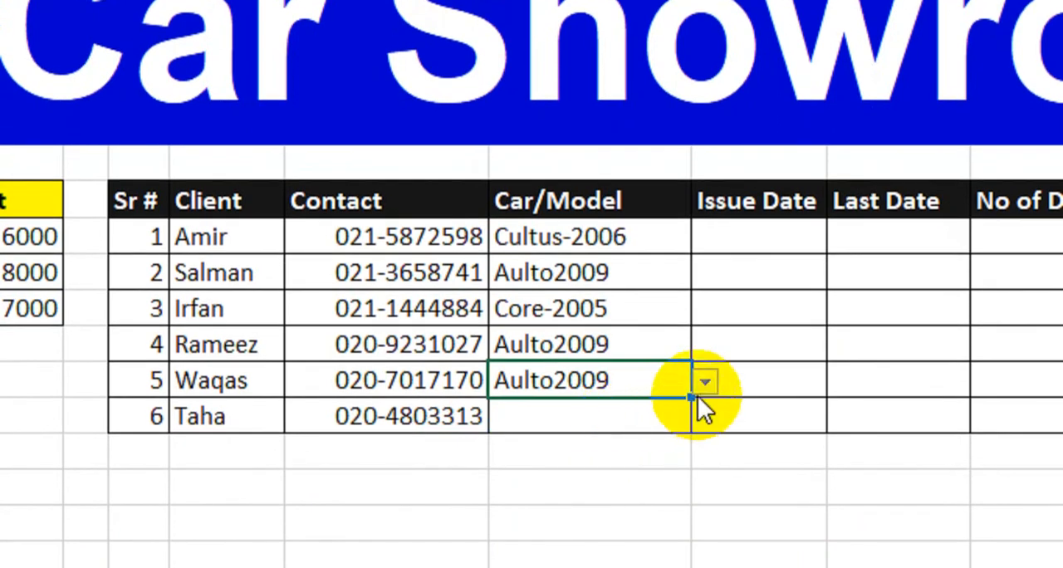
{"action": "left_click", "coordinate": [675, 448]}
{"action": "left_click", "coordinate": [705, 416]}
{"action": "left_click", "coordinate": [609, 441]}
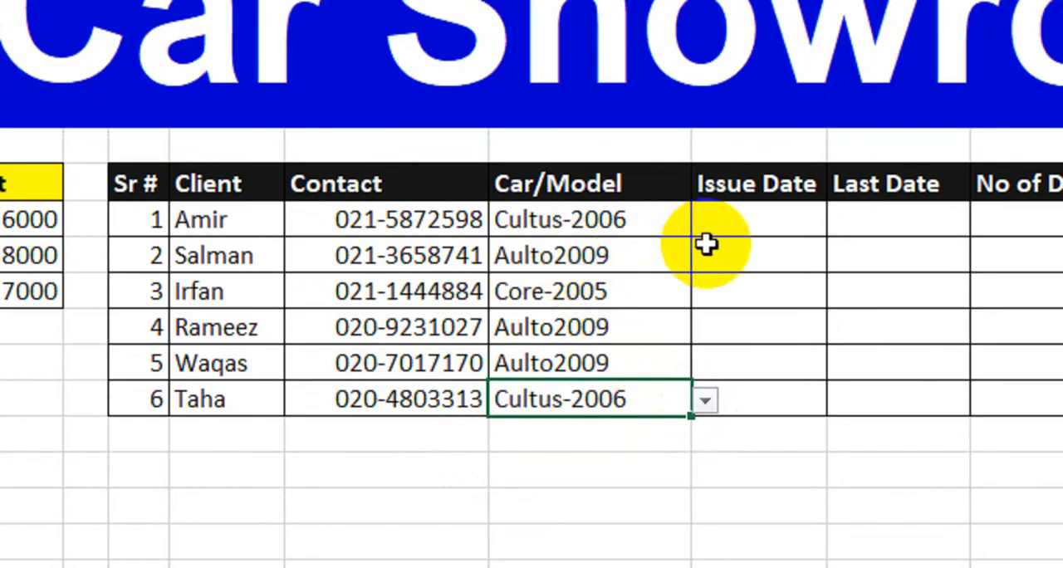
Enter 1-Jan-2024 as the first client's Issue Date and fill the daily series down through client 6.
{"action": "left_click", "coordinate": [746, 233]}
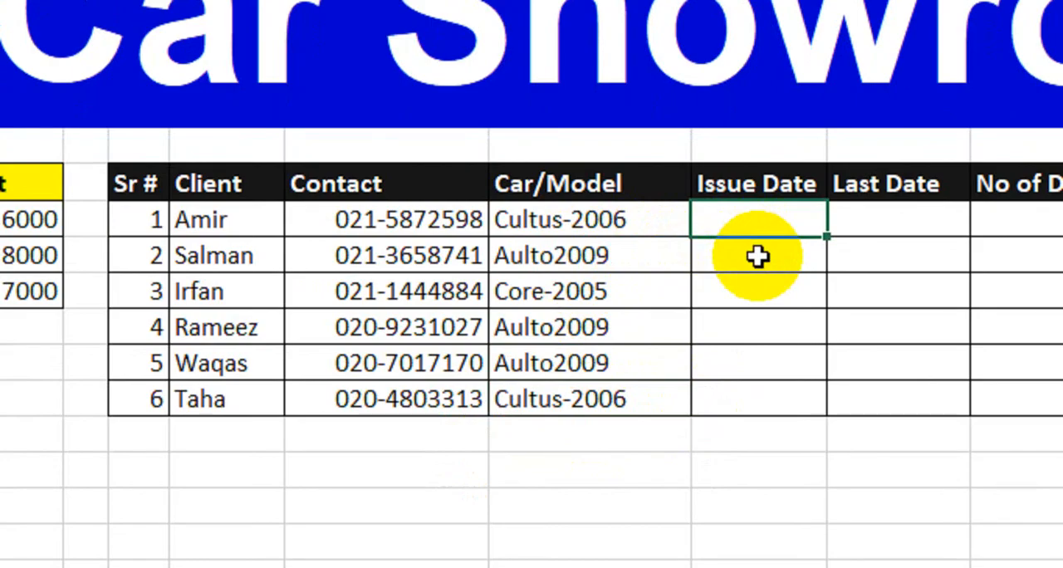
{"action": "type", "text": "1-Jan-"}
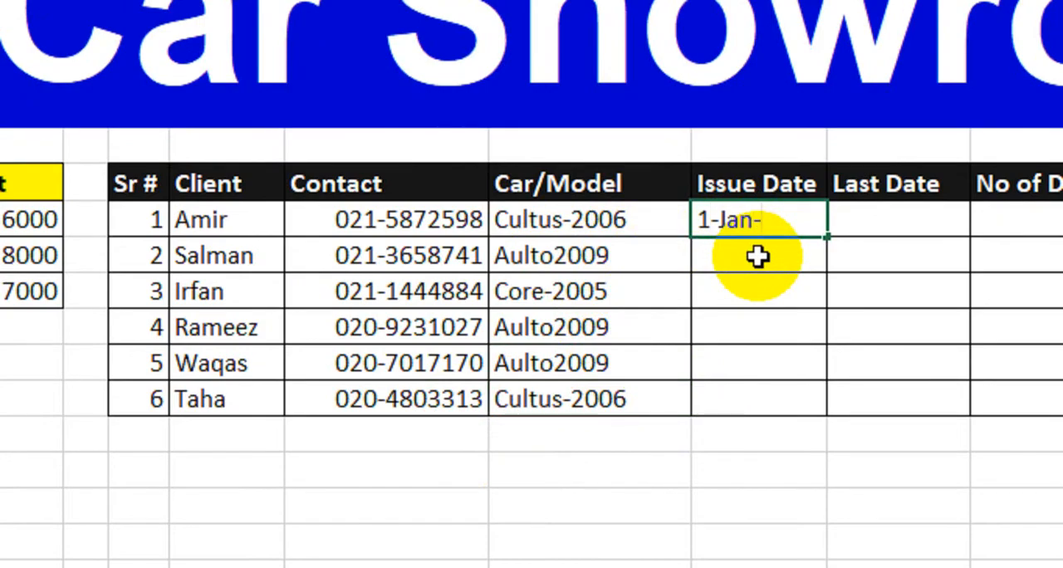
{"action": "type", "text": "2024"}
{"action": "key", "text": "Return"}
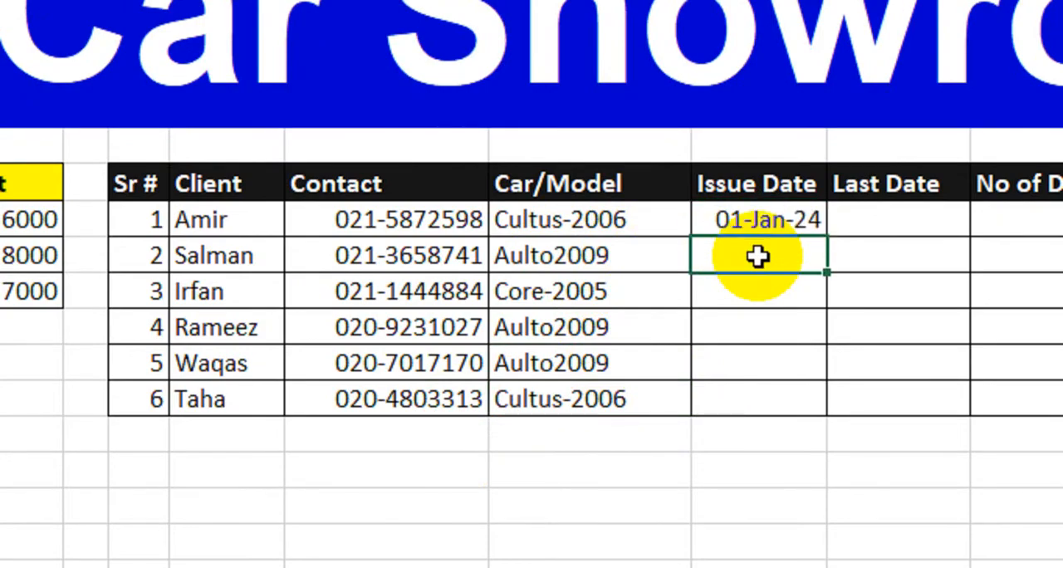
{"action": "left_click", "coordinate": [789, 217]}
{"action": "left_click_drag", "start_coordinate": [828, 237], "coordinate": [759, 400]}
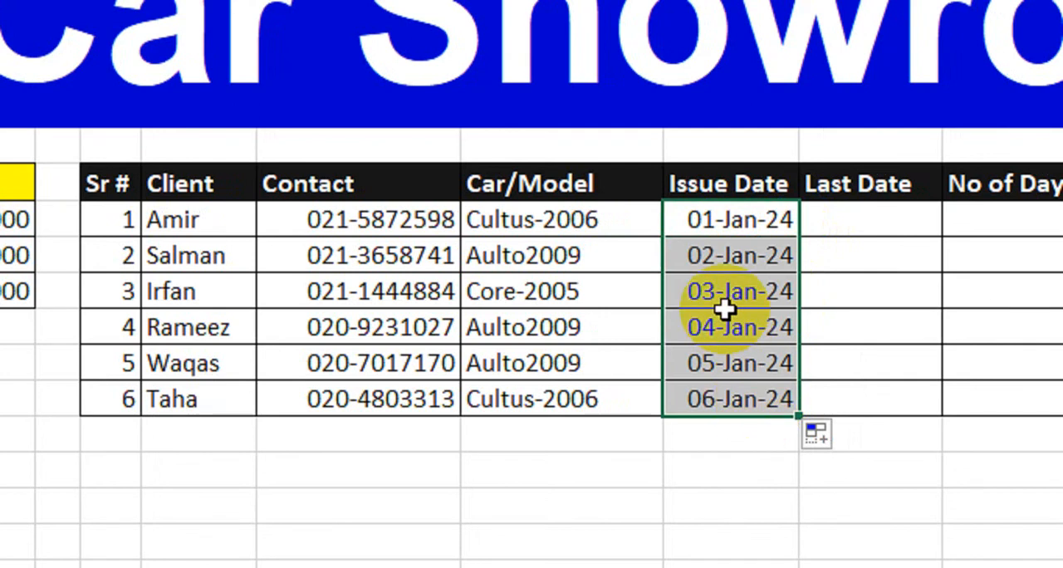
Enter 10-Jan-2024 as the first client's Last Date and fill the daily series down through client 6.
{"action": "left_click", "coordinate": [859, 223]}
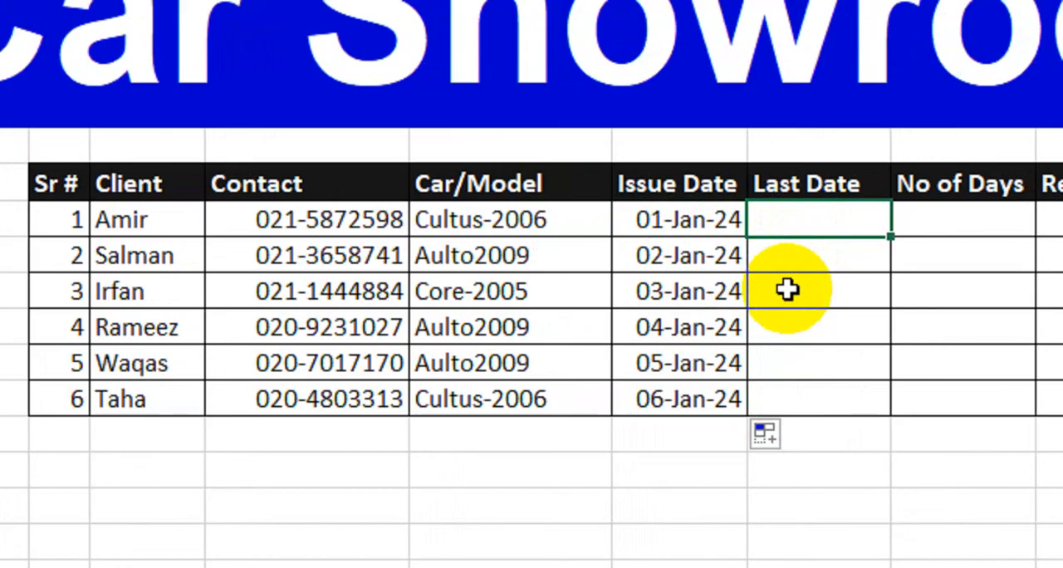
{"action": "type", "text": "10"}
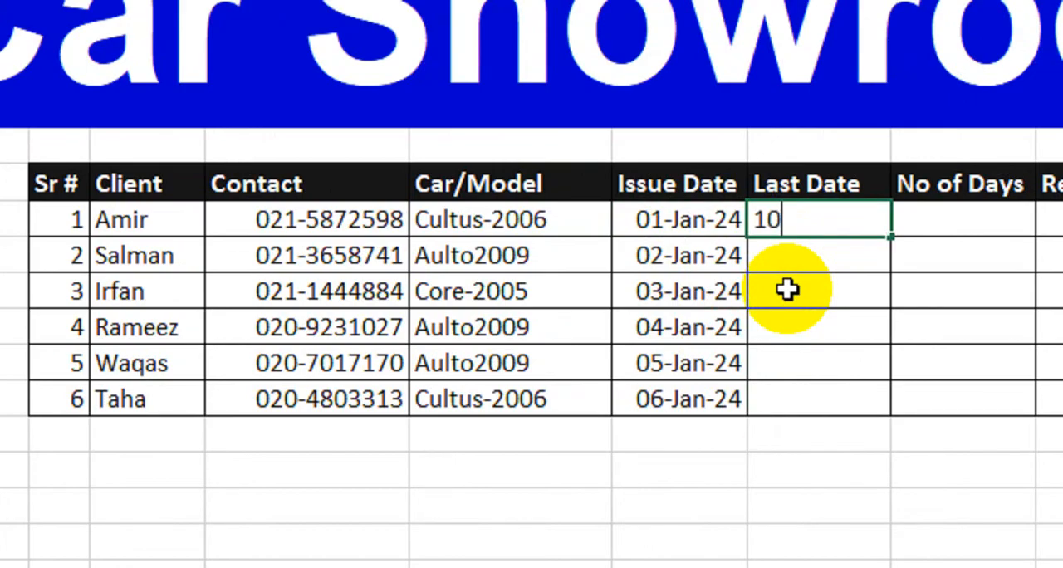
{"action": "type", "text": "-Jan"}
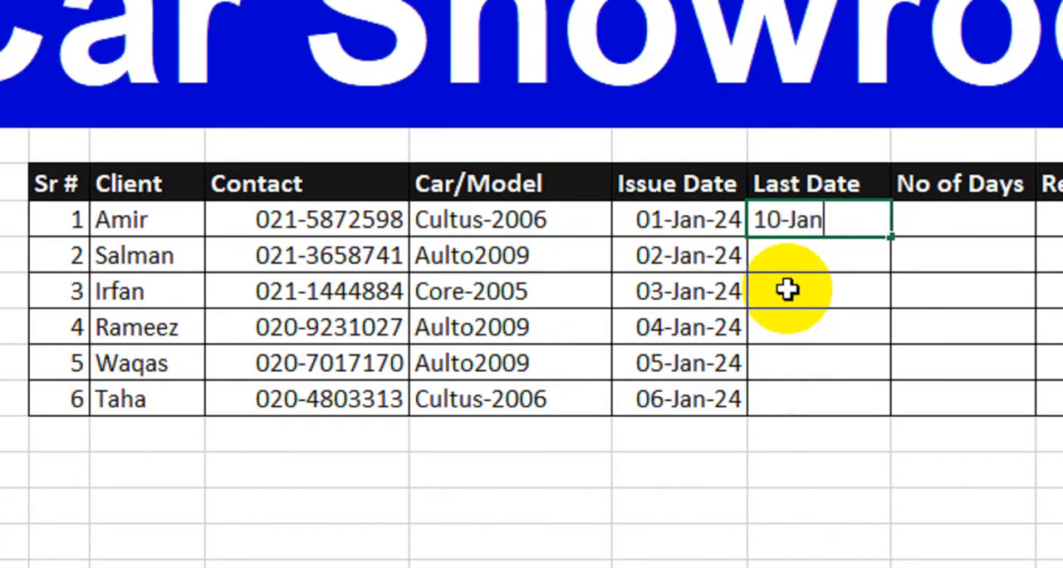
{"action": "type", "text": "-2024"}
{"action": "key", "text": "Return"}
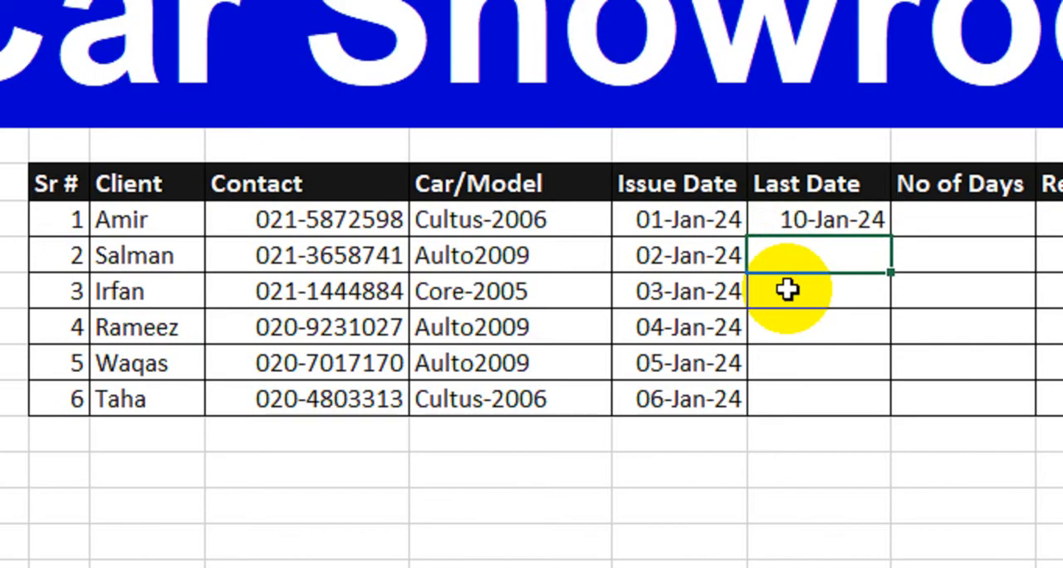
{"action": "left_click", "coordinate": [831, 215]}
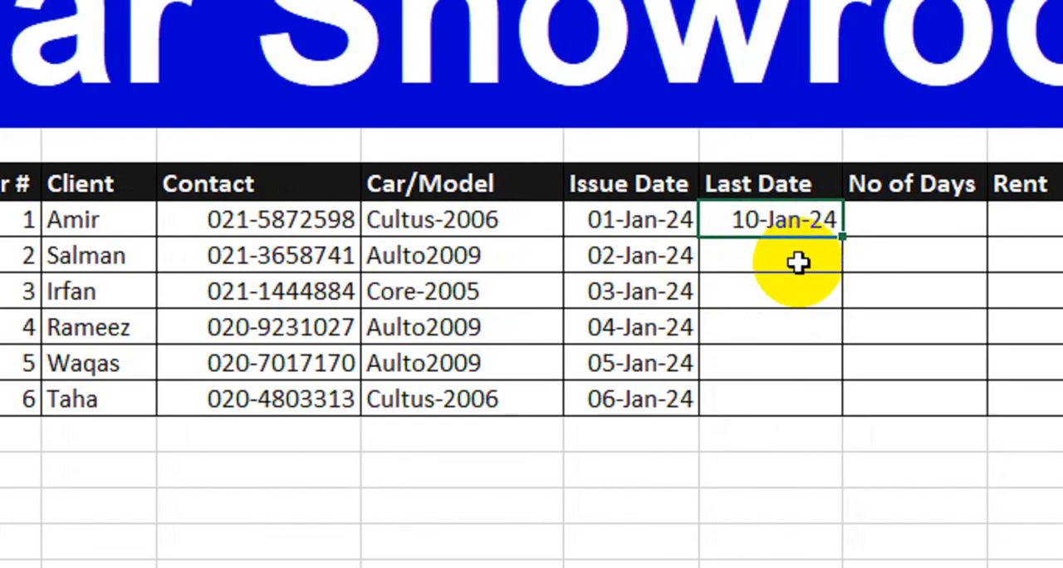
{"action": "left_click_drag", "start_coordinate": [842, 236], "coordinate": [780, 402]}
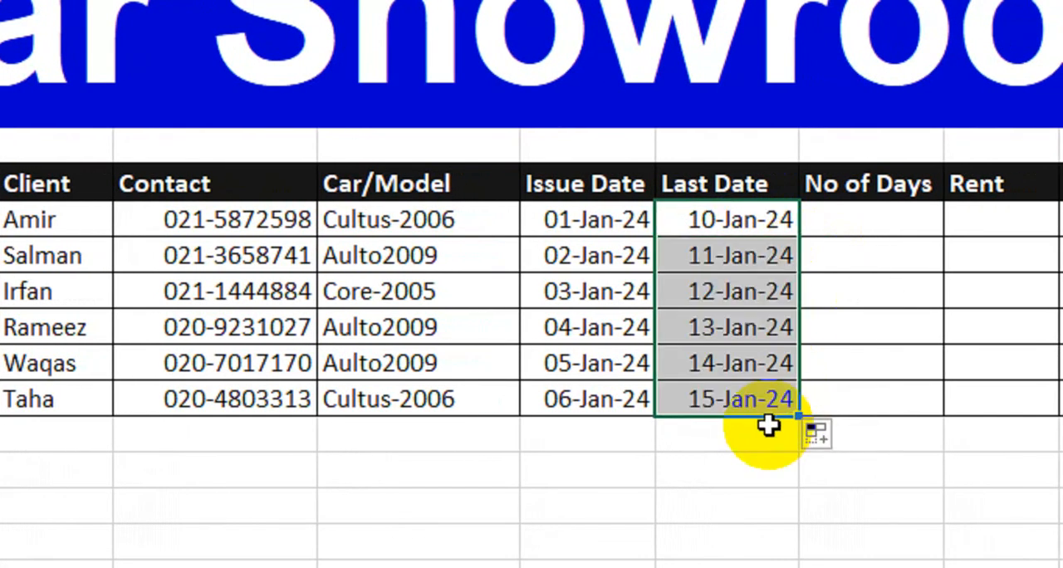
Change the day of client 4's Last Date to 18, keeping January 2024.
{"action": "left_click", "coordinate": [747, 335]}
{"action": "double_click", "coordinate": [713, 332]}
{"action": "left_click", "coordinate": [693, 328]}
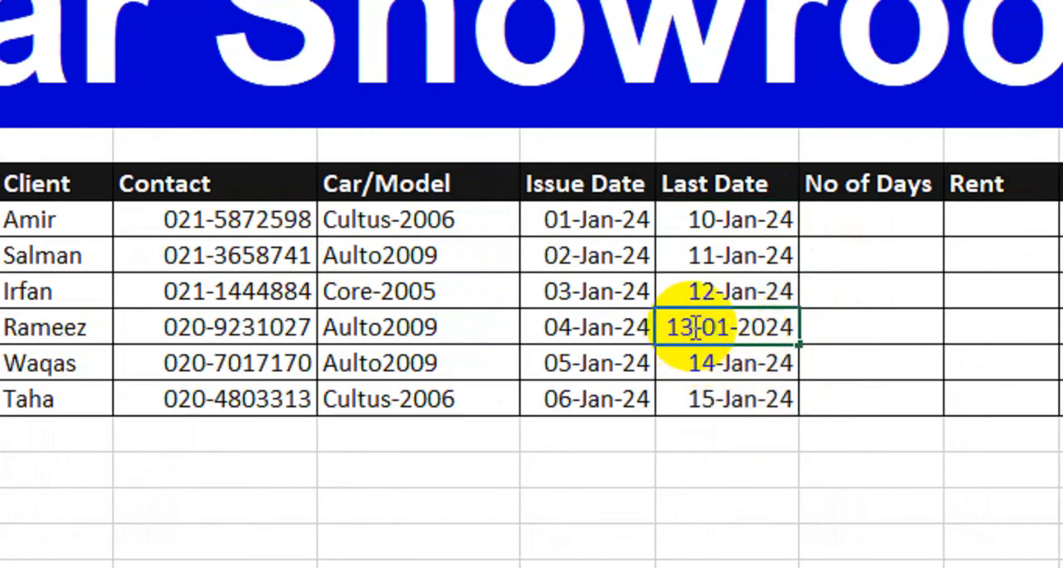
{"action": "key", "text": "BackSpace"}
{"action": "key", "text": "BackSpace"}
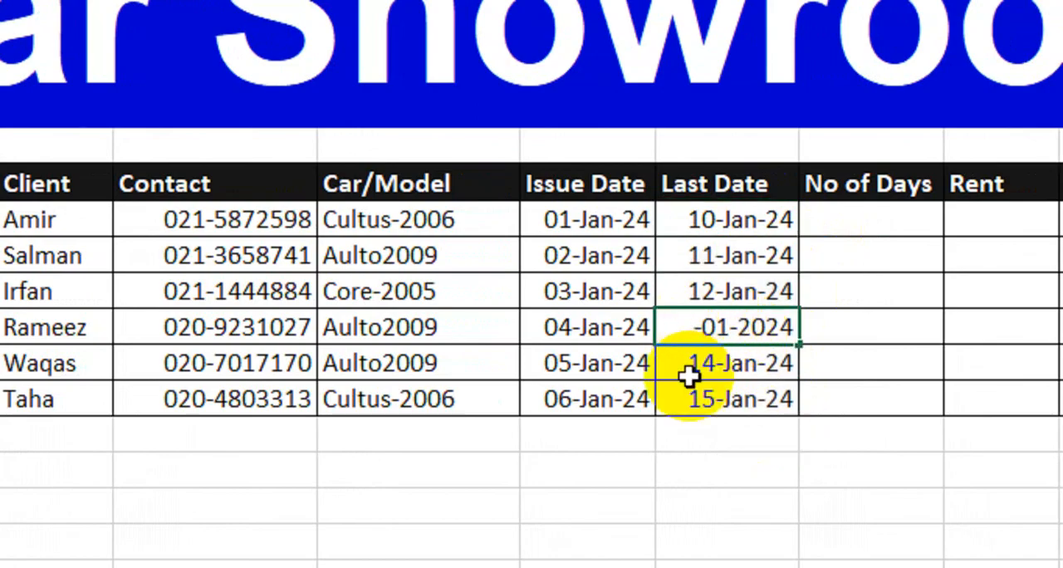
{"action": "type", "text": "18"}
{"action": "key", "text": "Return"}
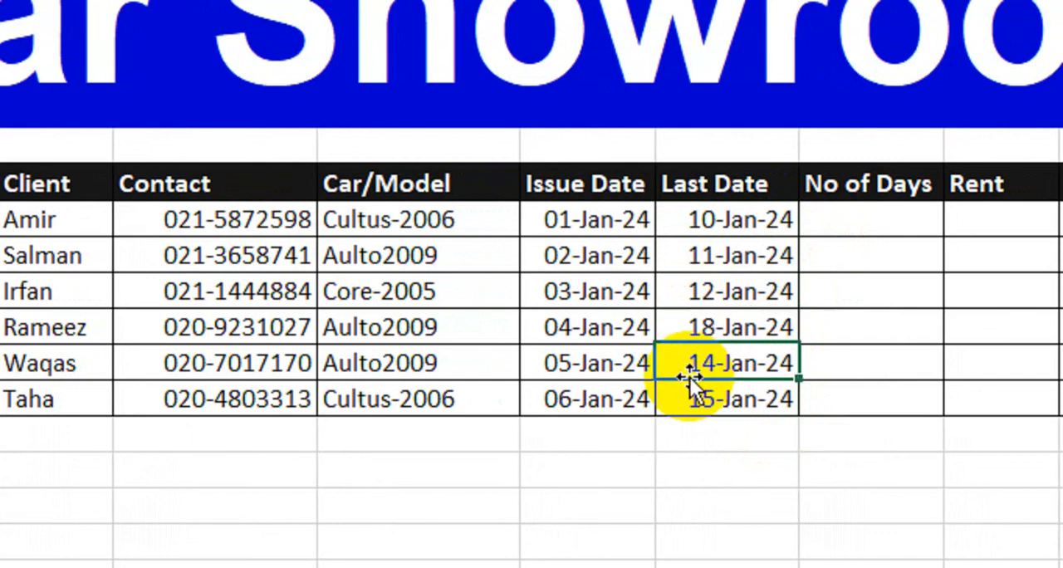
{"action": "key", "text": "Up"}
{"action": "key", "text": "Down"}
{"action": "key", "text": "Down"}
Change the day of client 2's Last Date to 20, keeping January 2024.
{"action": "double_click", "coordinate": [729, 258]}
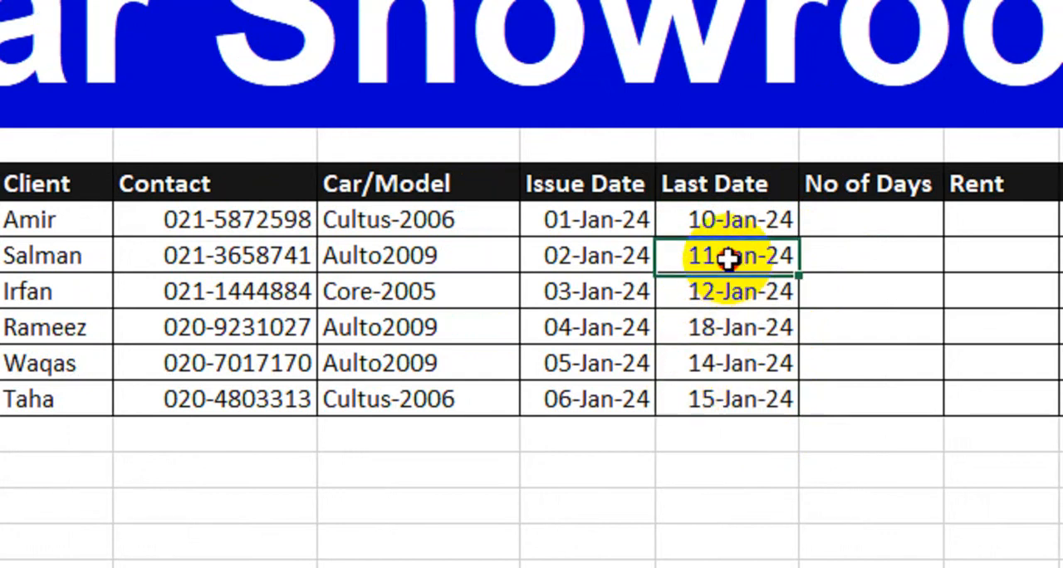
{"action": "key", "text": "BackSpace"}
{"action": "key", "text": "BackSpace"}
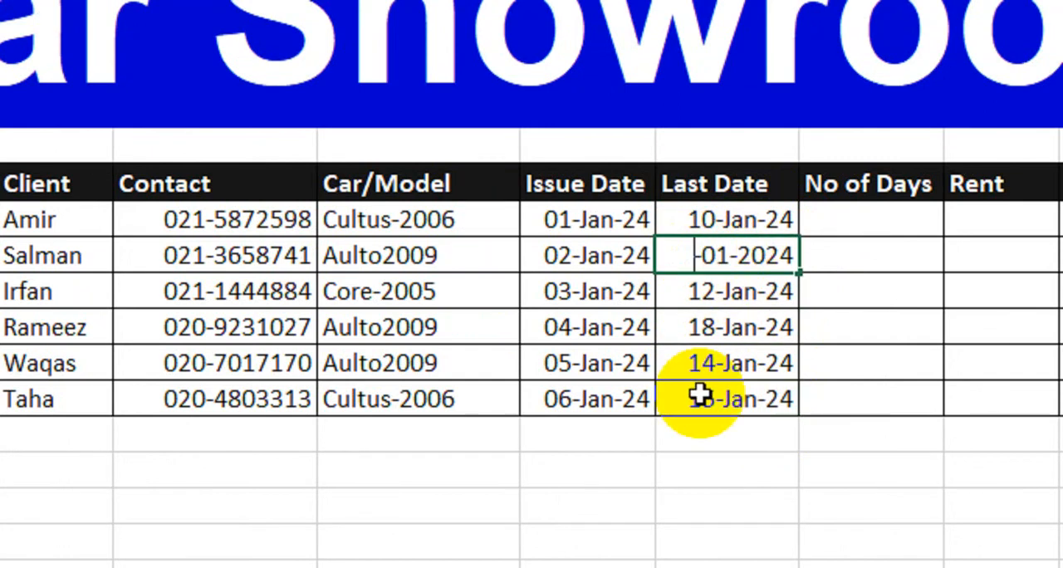
{"action": "type", "text": "20"}
{"action": "key", "text": "Return"}
Change the day of client 5's Last Date to 12, keeping January 2024.
{"action": "double_click", "coordinate": [692, 363]}
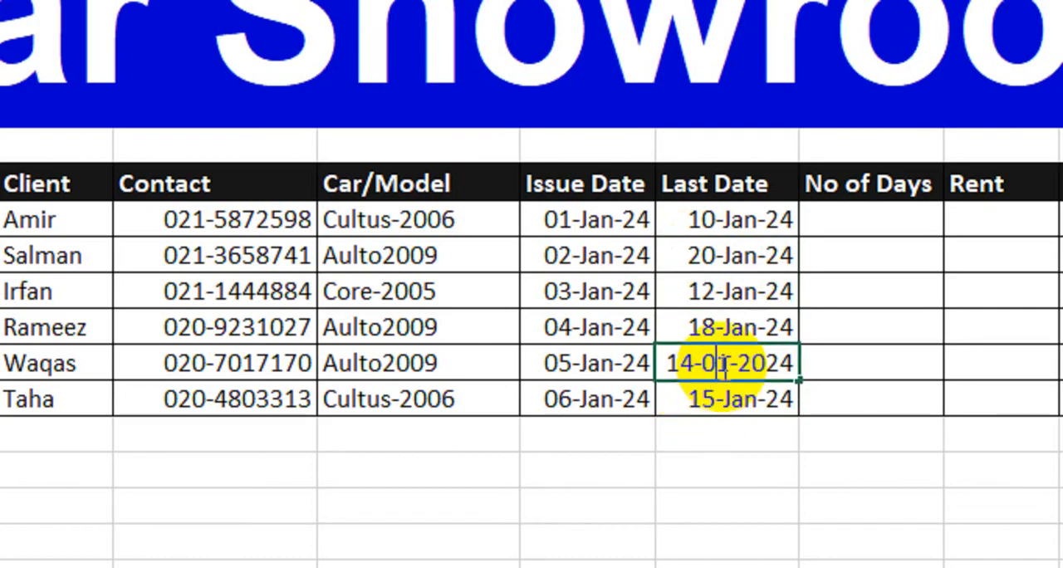
{"action": "key", "text": "BackSpace"}
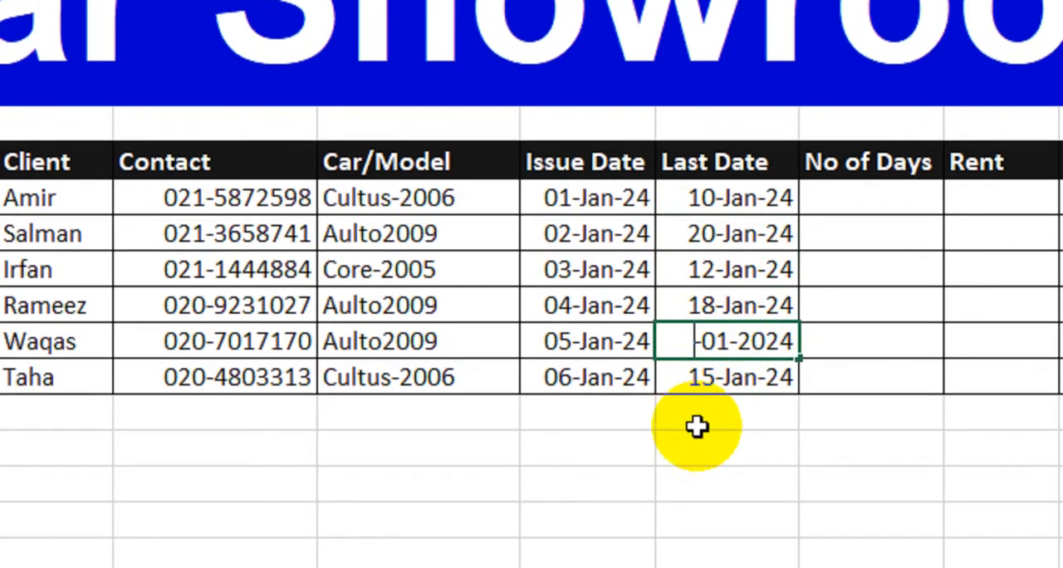
{"action": "type", "text": "12"}
{"action": "key", "text": "Return"}
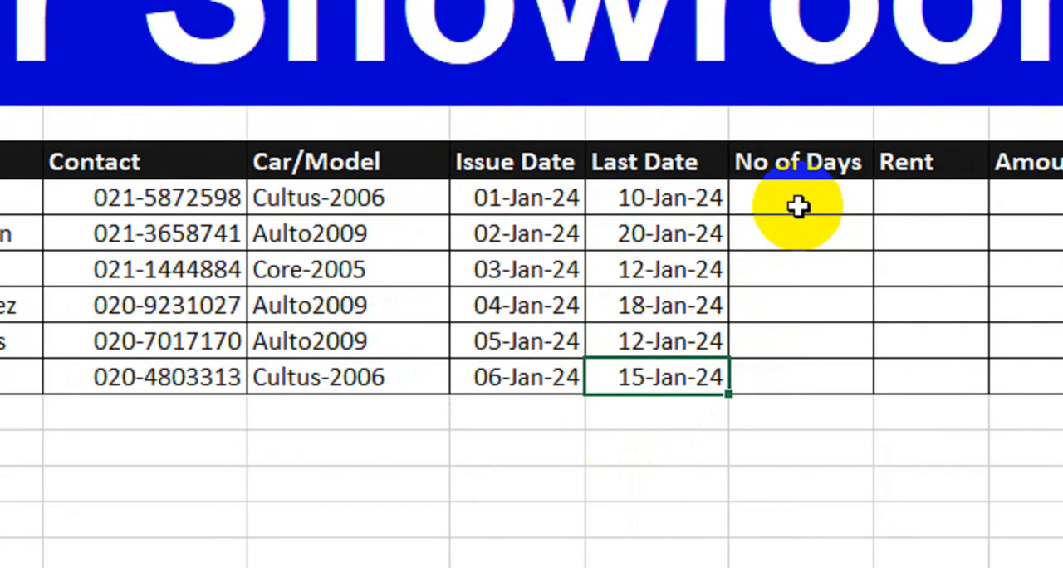
Calculate the first client's No of Days with =J7-I7 and fill the formula down through client 6.
{"action": "left_click", "coordinate": [797, 206]}
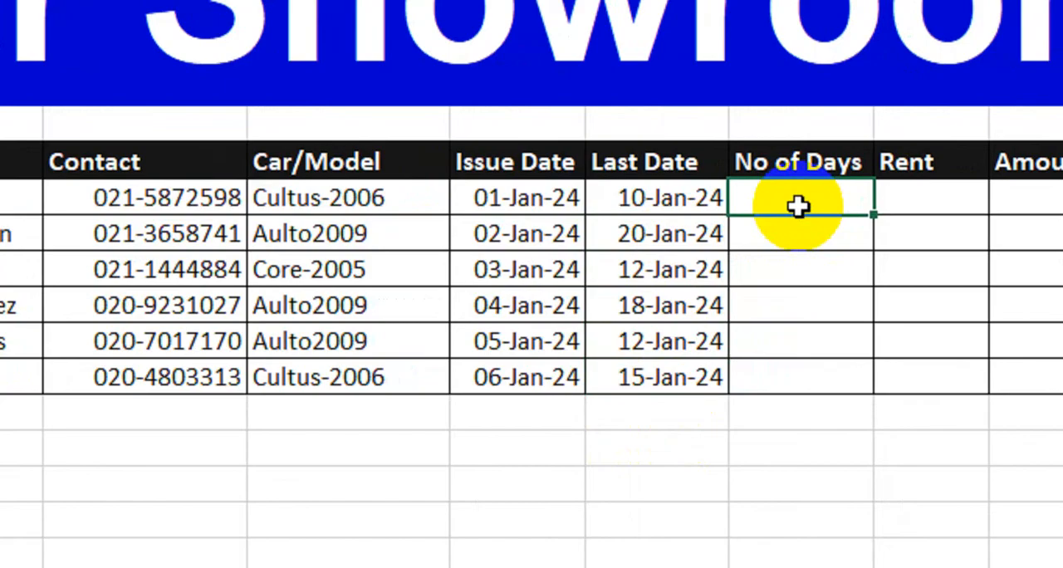
{"action": "type", "text": "="}
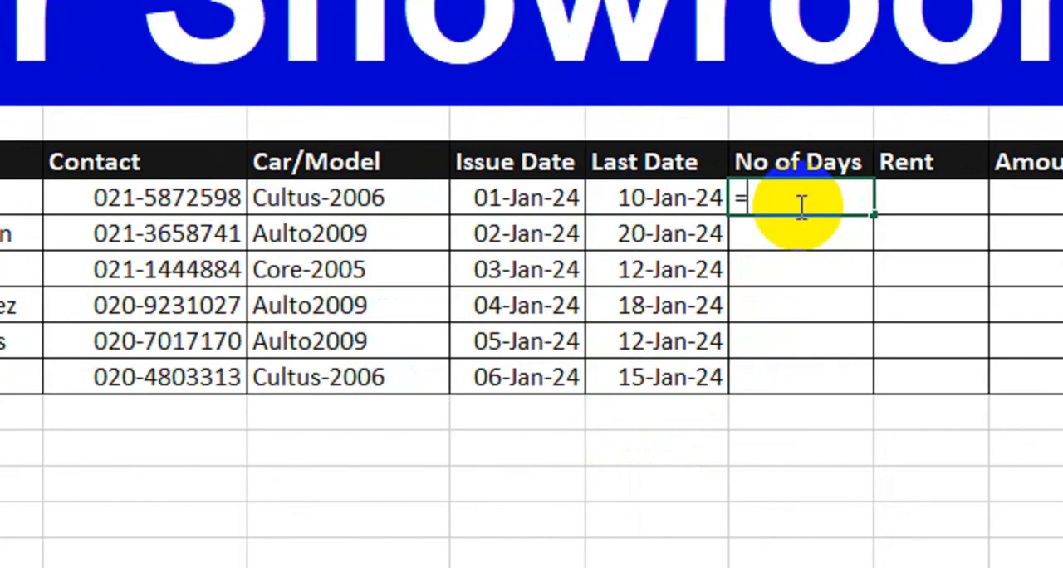
{"action": "left_click", "coordinate": [687, 204]}
{"action": "type", "text": "-"}
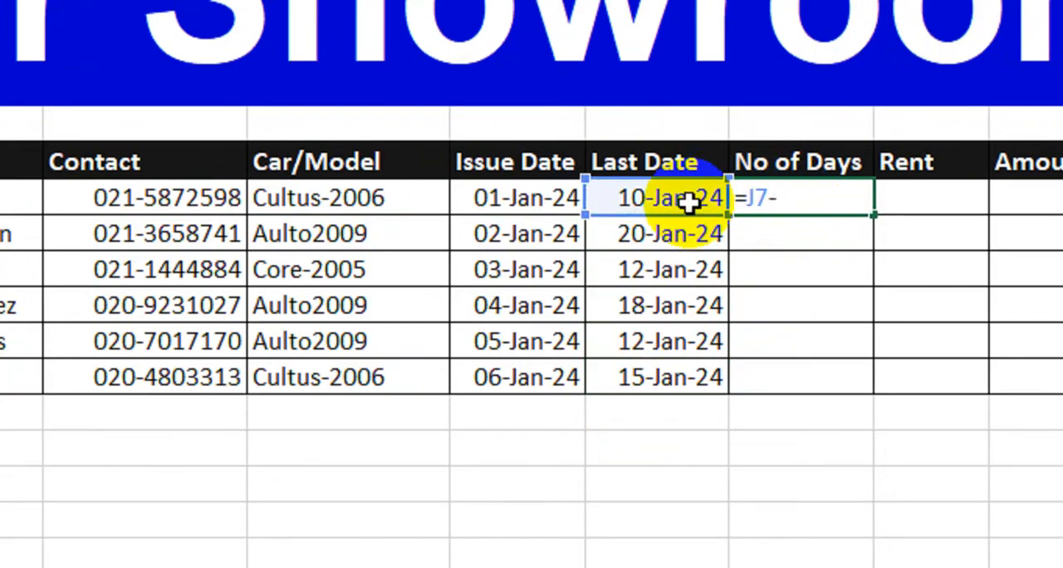
{"action": "left_click", "coordinate": [528, 205]}
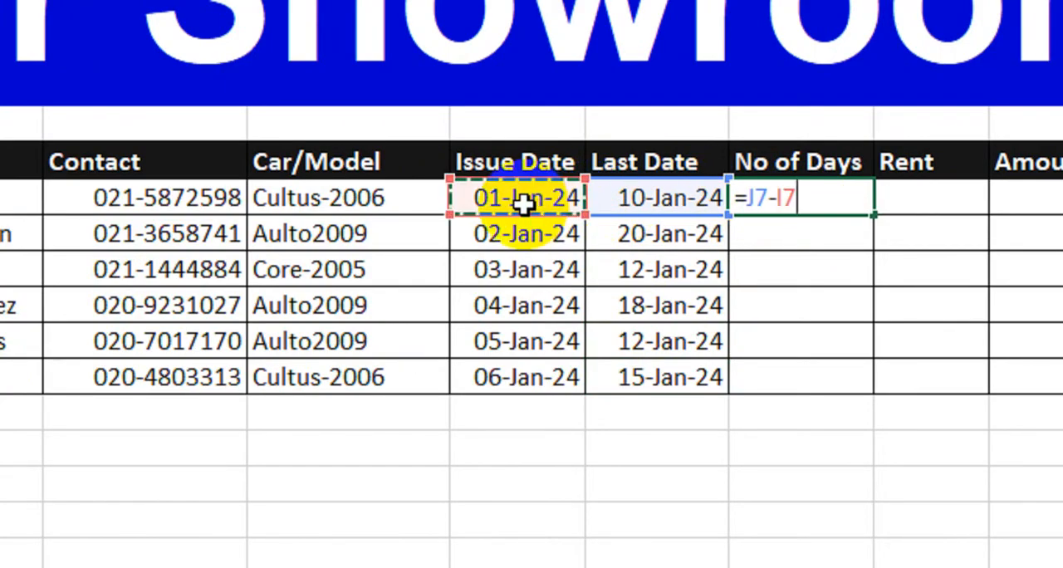
{"action": "key", "text": "Return"}
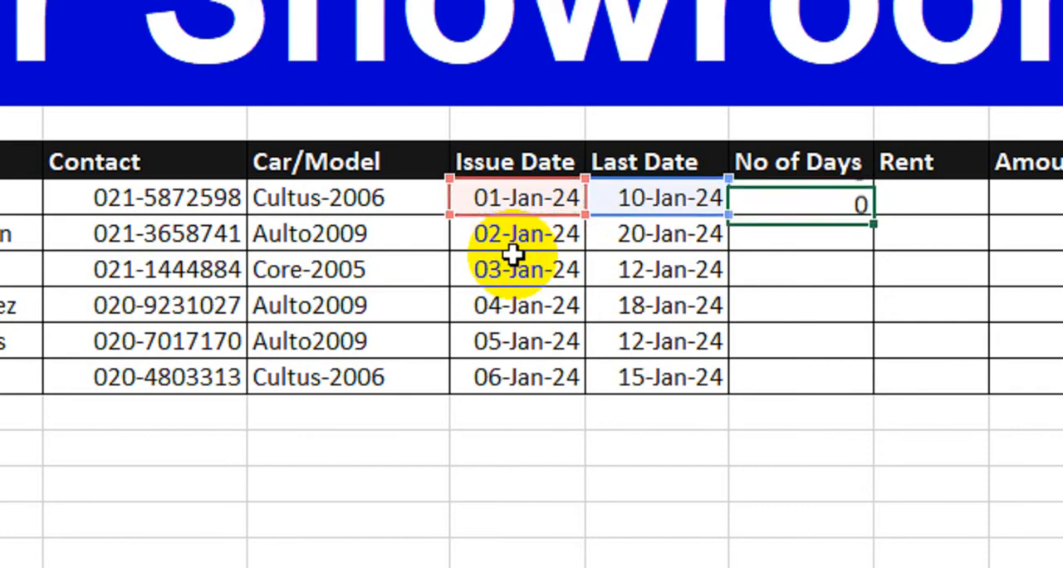
{"action": "left_click", "coordinate": [813, 199]}
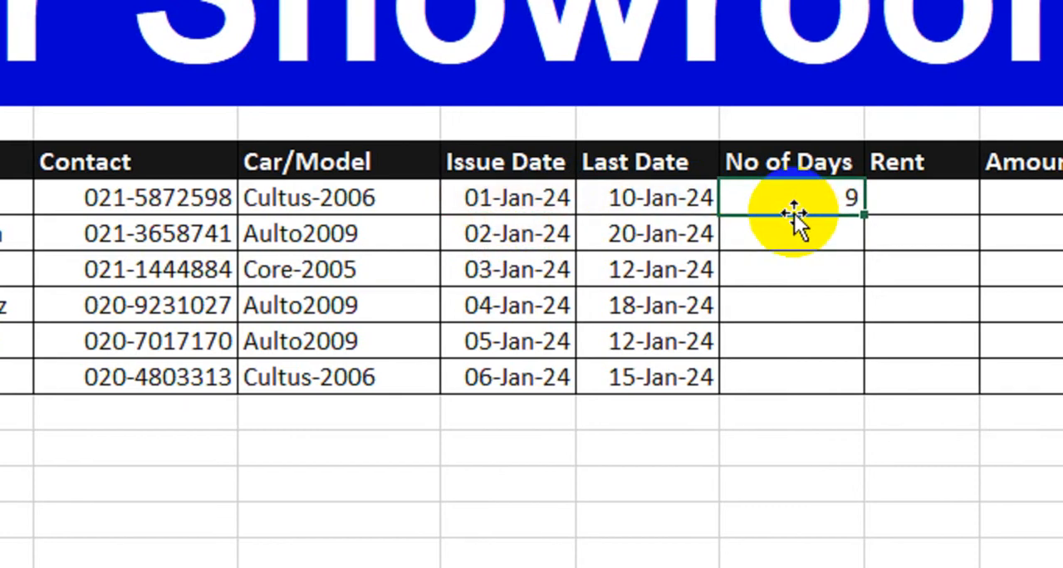
{"action": "left_click_drag", "start_coordinate": [862, 215], "coordinate": [845, 397]}
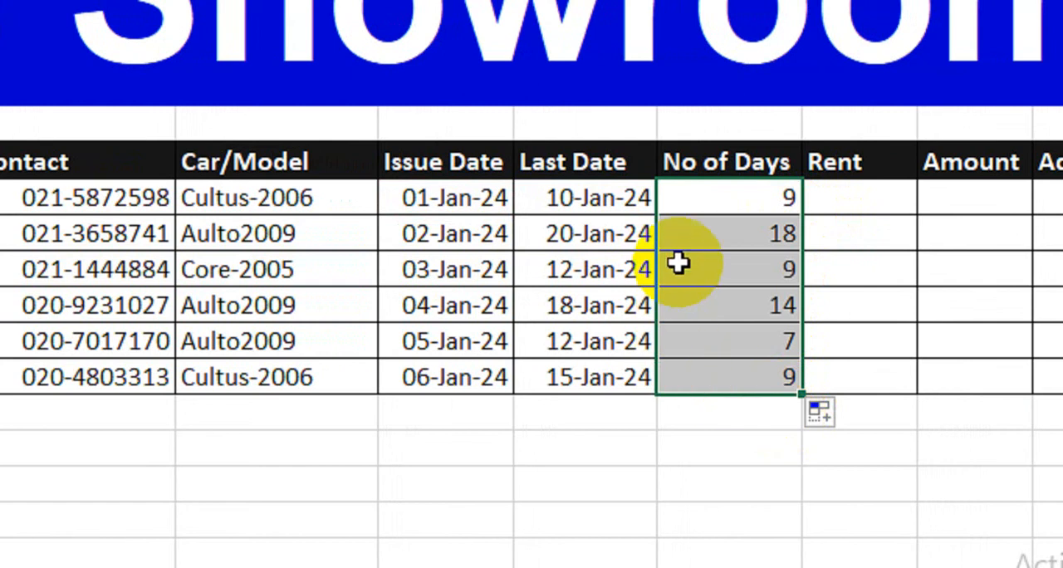
{"action": "left_click", "coordinate": [852, 206]}
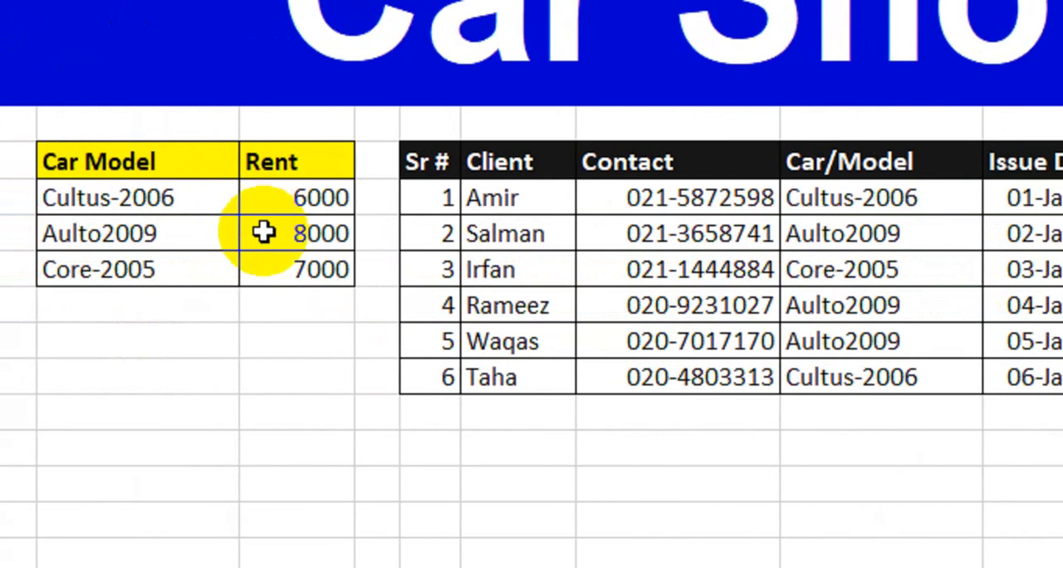
{"action": "left_click", "coordinate": [244, 206]}
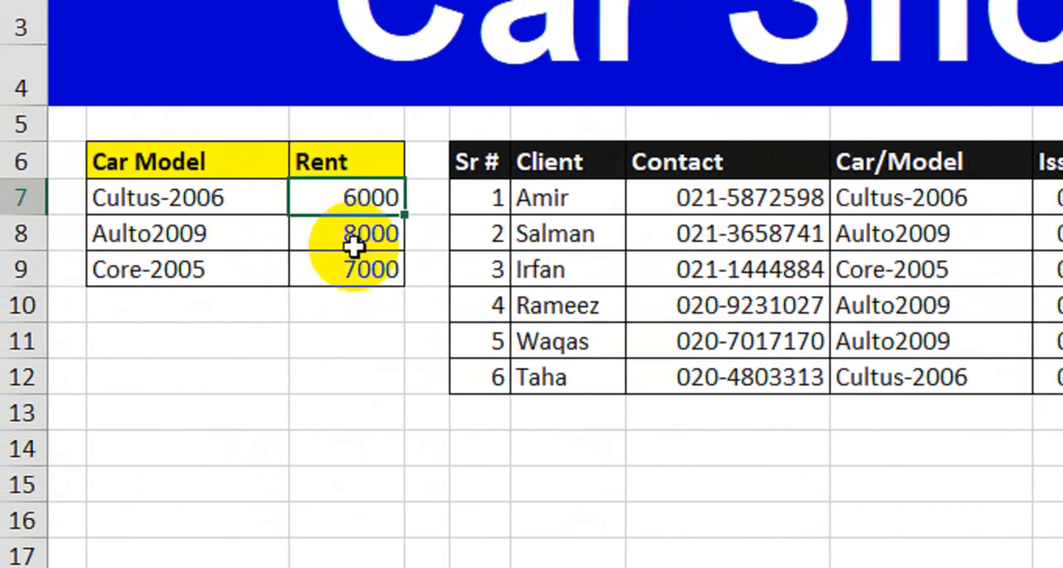
{"action": "left_click", "coordinate": [833, 209]}
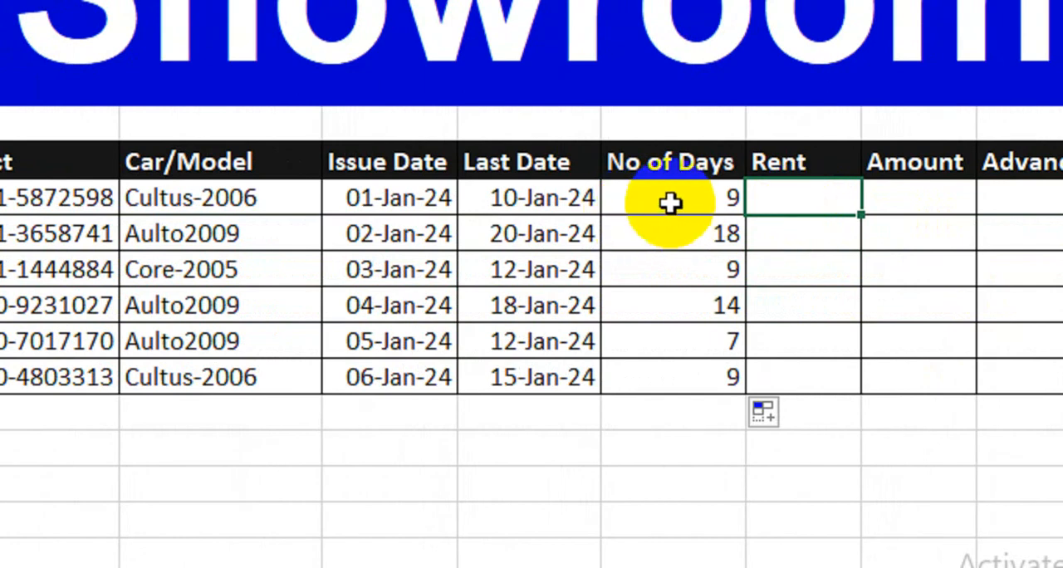
{"action": "left_click", "coordinate": [299, 198]}
{"action": "left_click", "coordinate": [340, 198]}
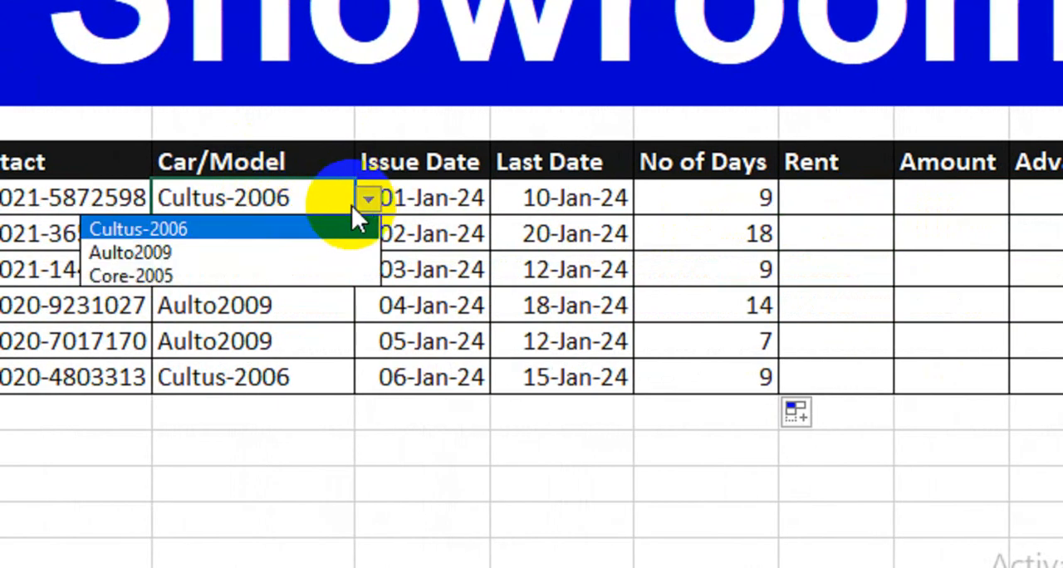
Begin the first client's Rent formula with =IF(ISBLANK(H7),"", so that a missing car model gives an empty cell.
{"action": "left_click", "coordinate": [829, 203]}
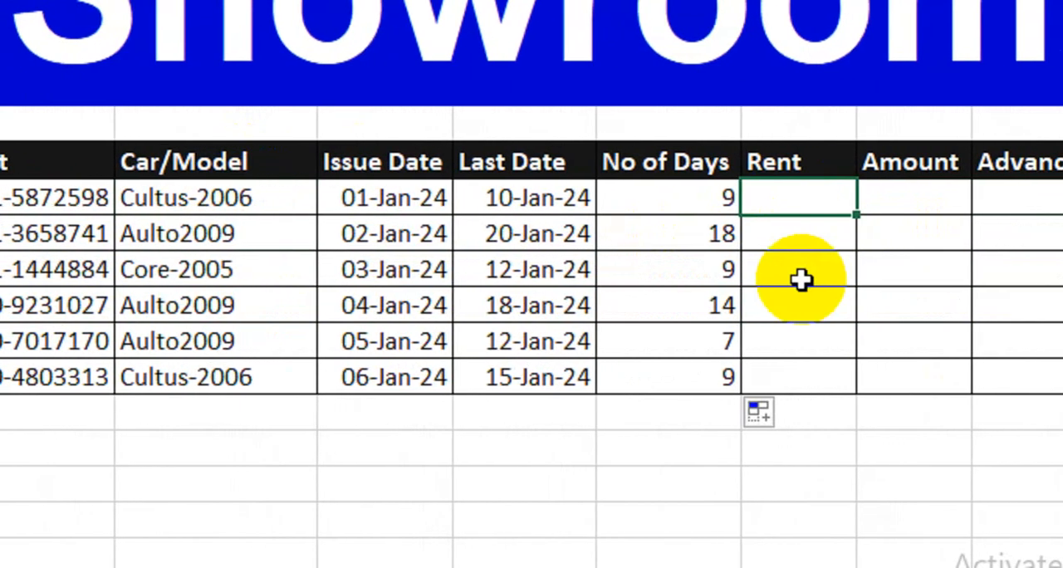
{"action": "type", "text": "="}
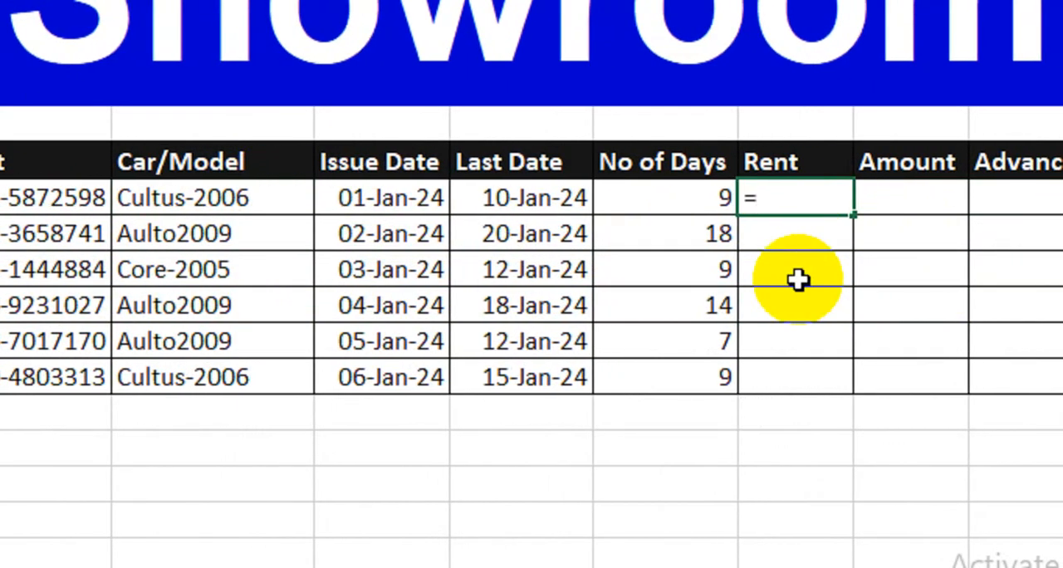
{"action": "type", "text": "if"}
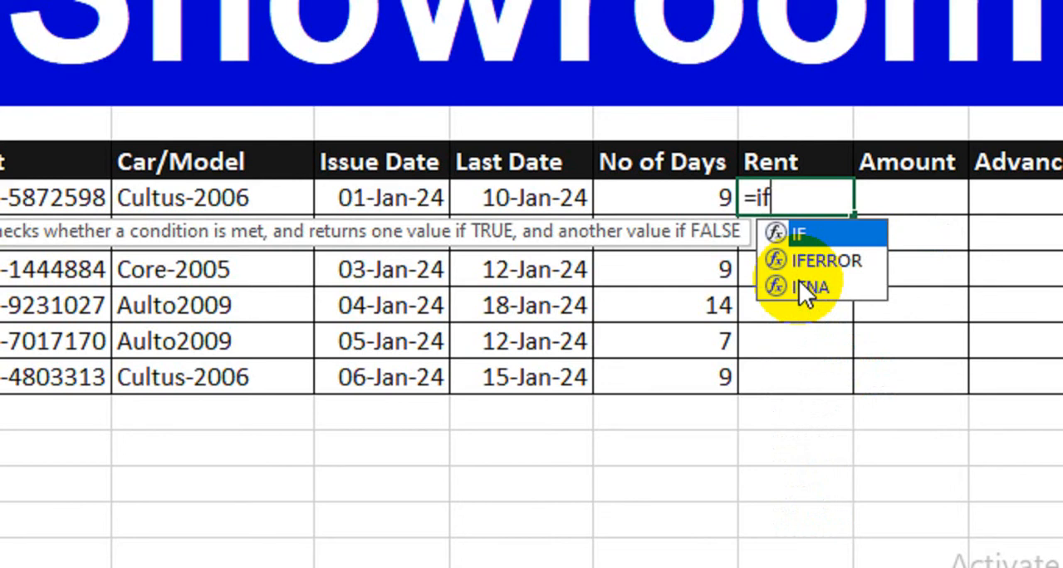
{"action": "key", "text": "Tab"}
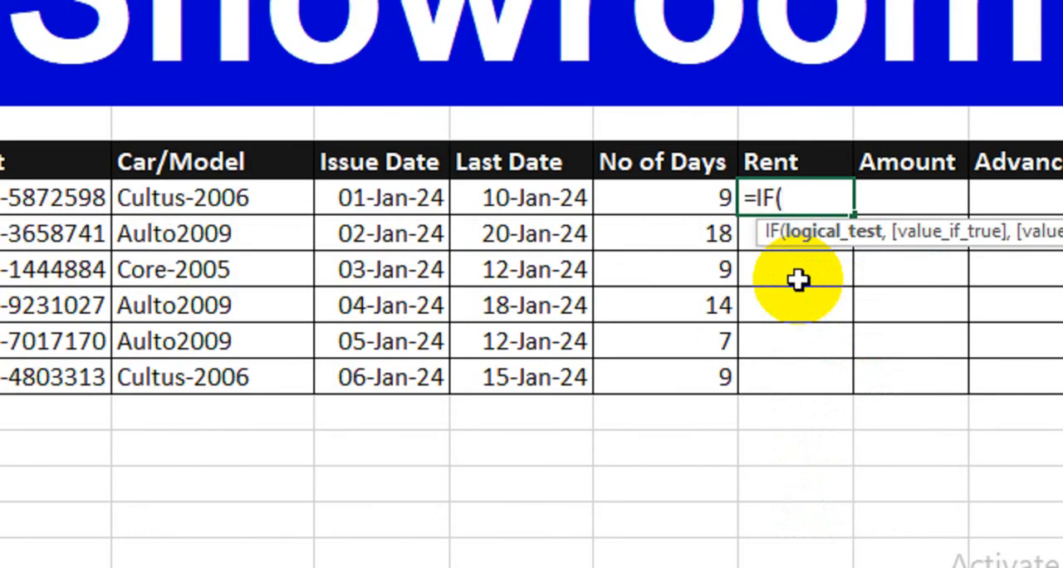
{"action": "type", "text": "is"}
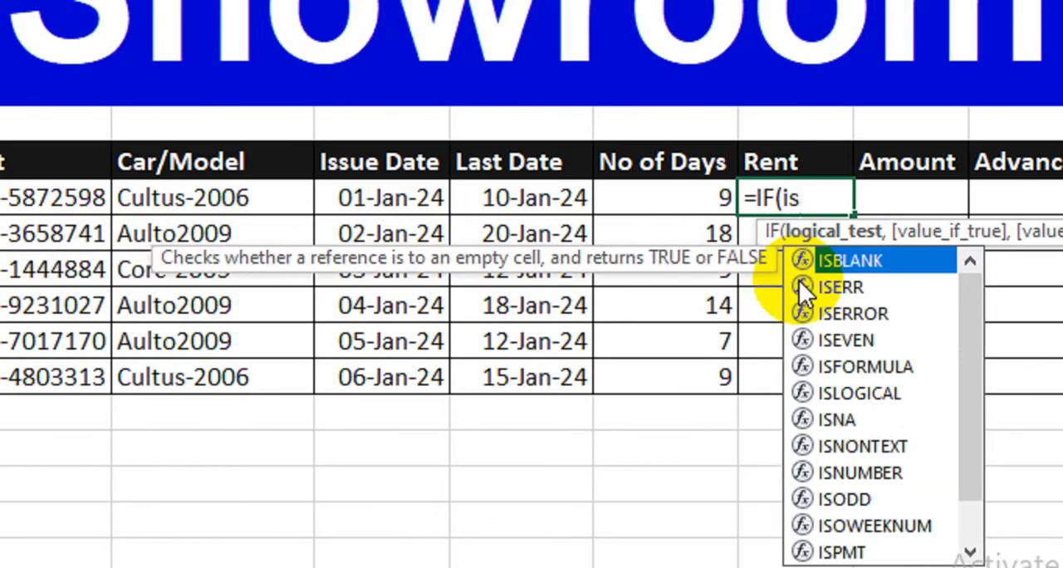
{"action": "key", "text": "Tab"}
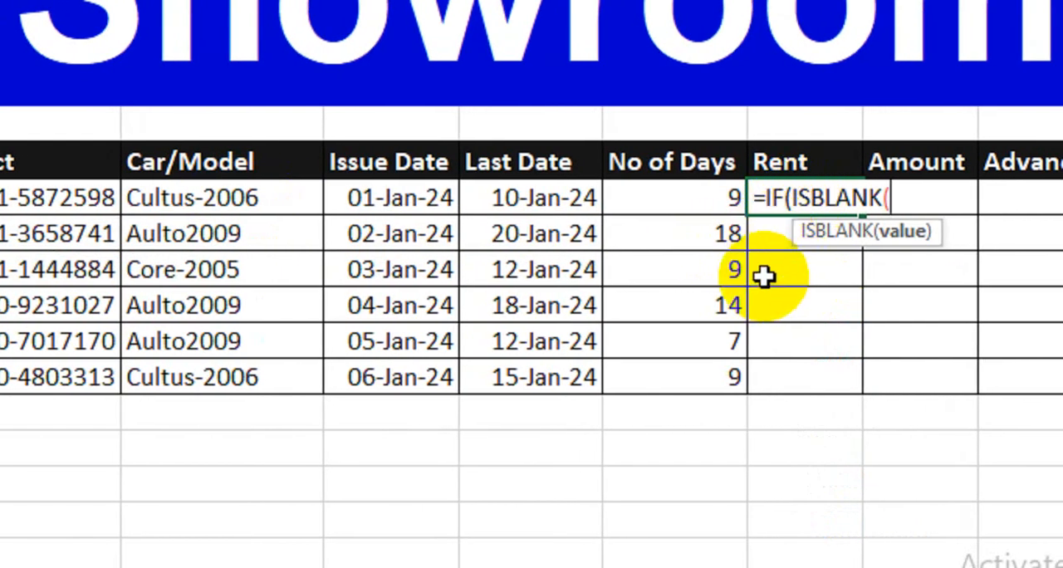
{"action": "left_click", "coordinate": [268, 200]}
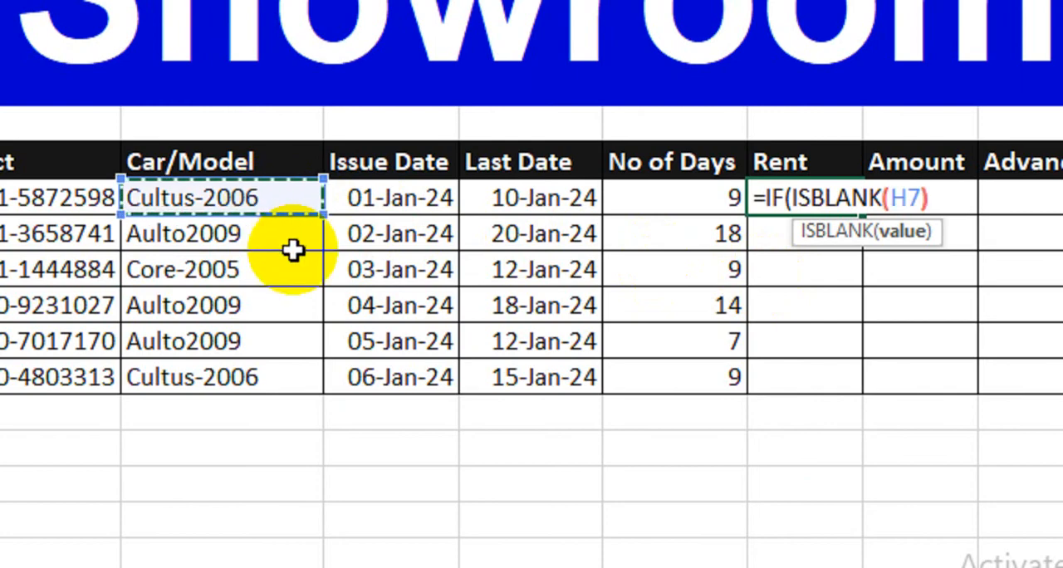
{"action": "type", "text": ",\"\""}
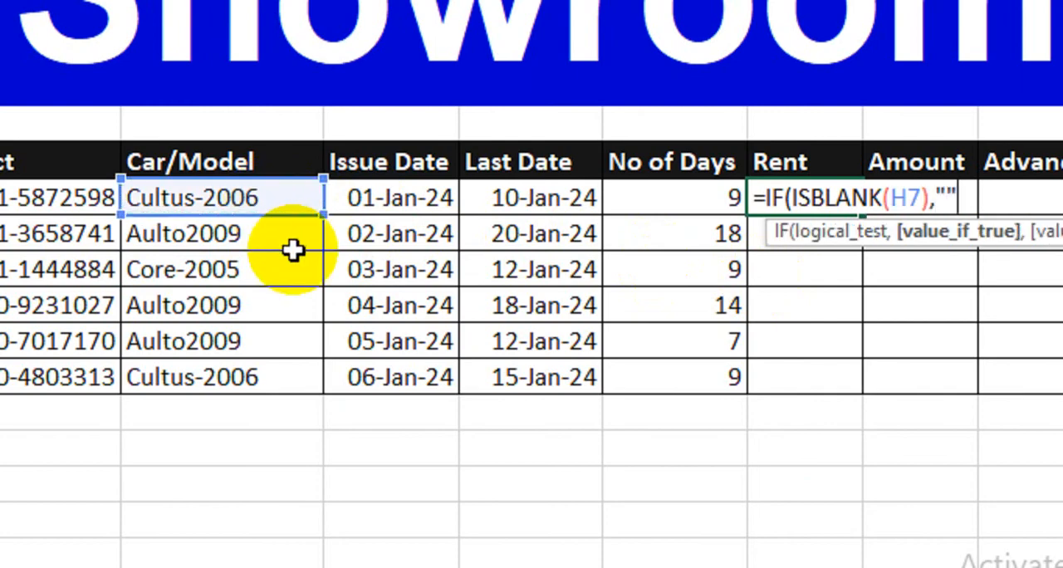
{"action": "type", "text": ","}
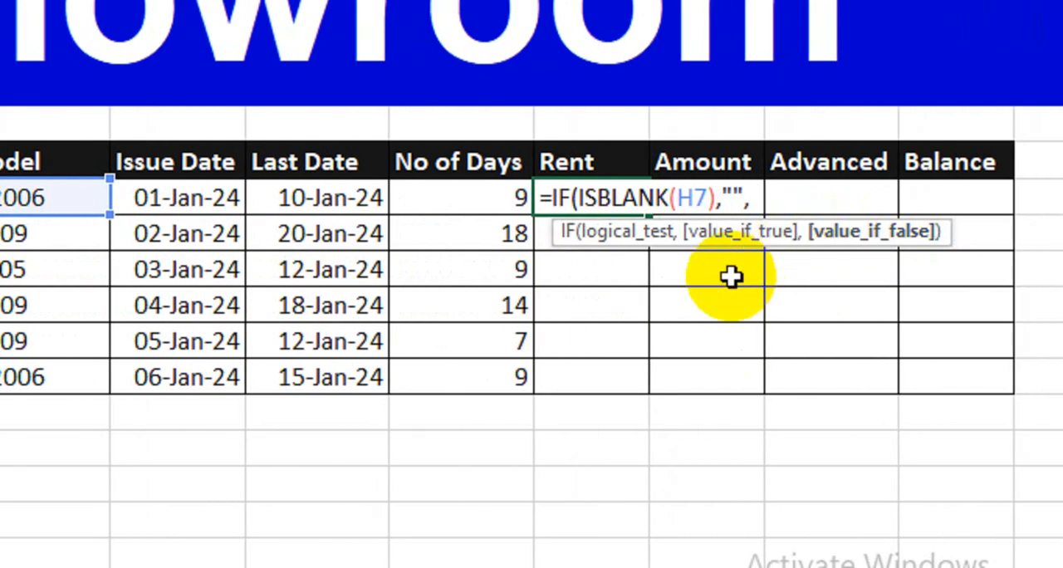
{"action": "type", "text": "IF("}
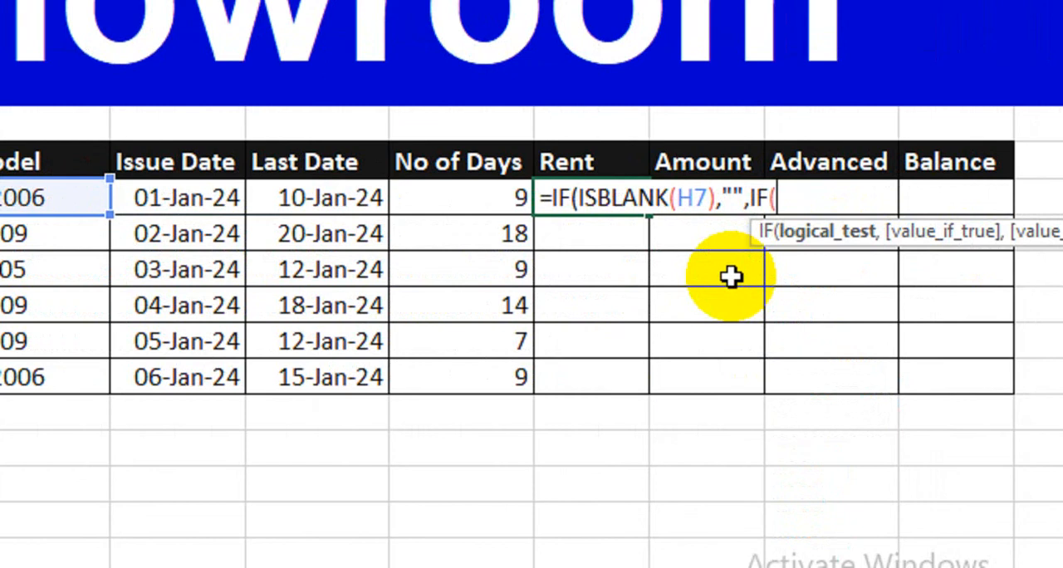
Extend the Rent formula with a nested IF(H7=$B$7,$C$7, using absolute references to the Cultus-2006 model and its rent.
{"action": "left_click", "coordinate": [83, 198]}
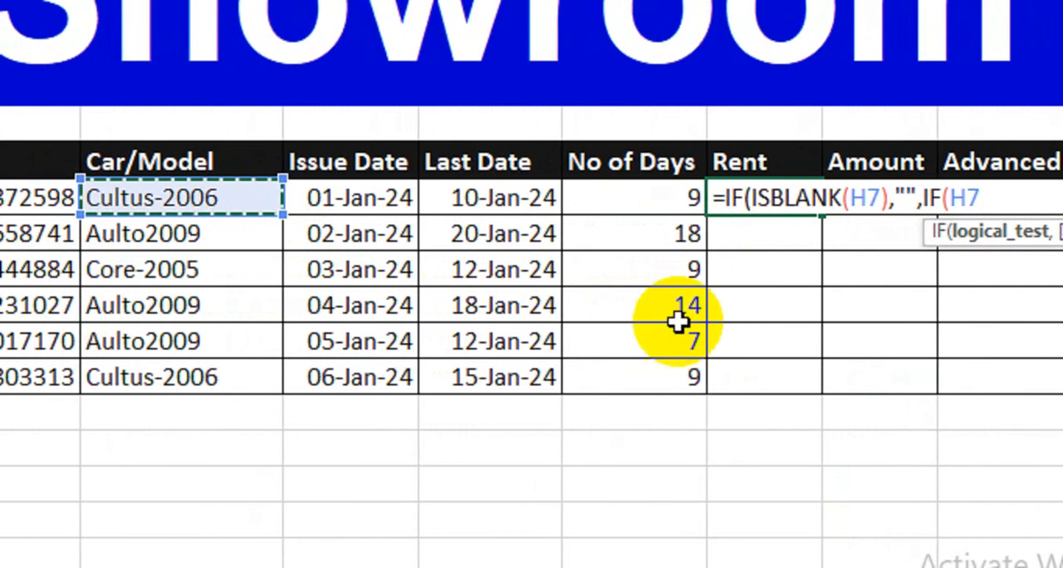
{"action": "type", "text": "="}
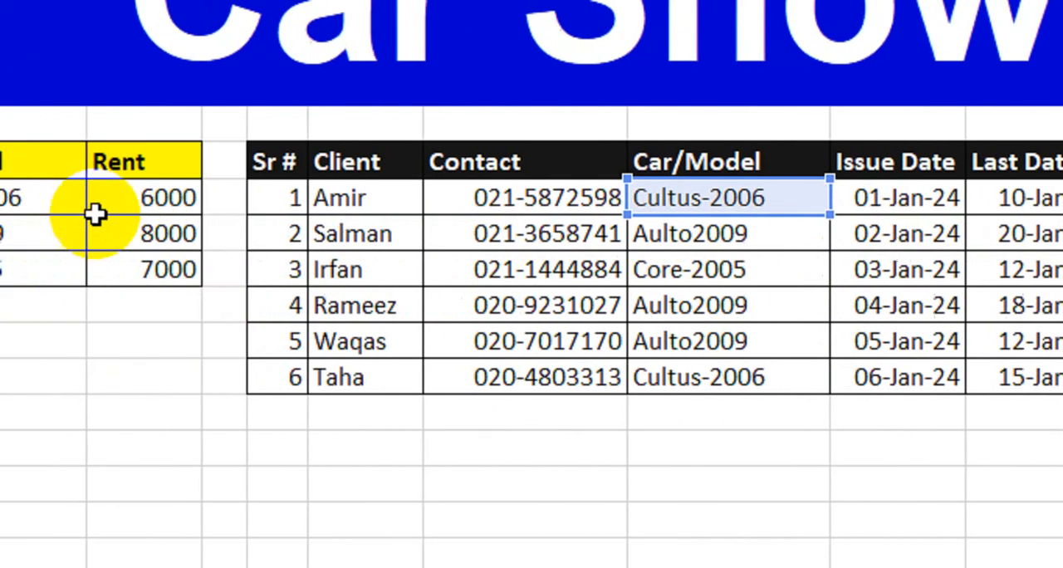
{"action": "left_click", "coordinate": [175, 197]}
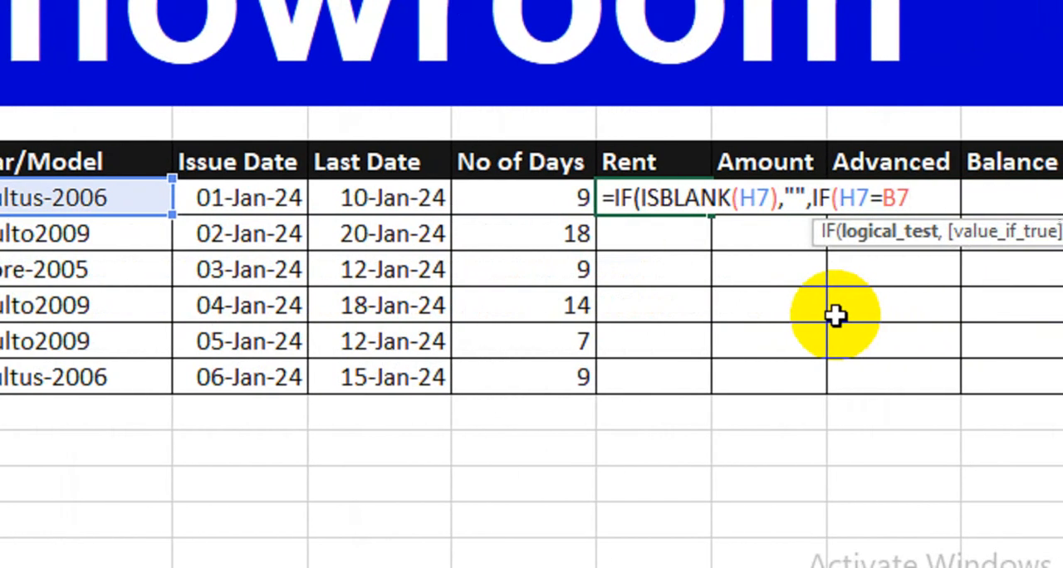
{"action": "key", "text": "F4"}
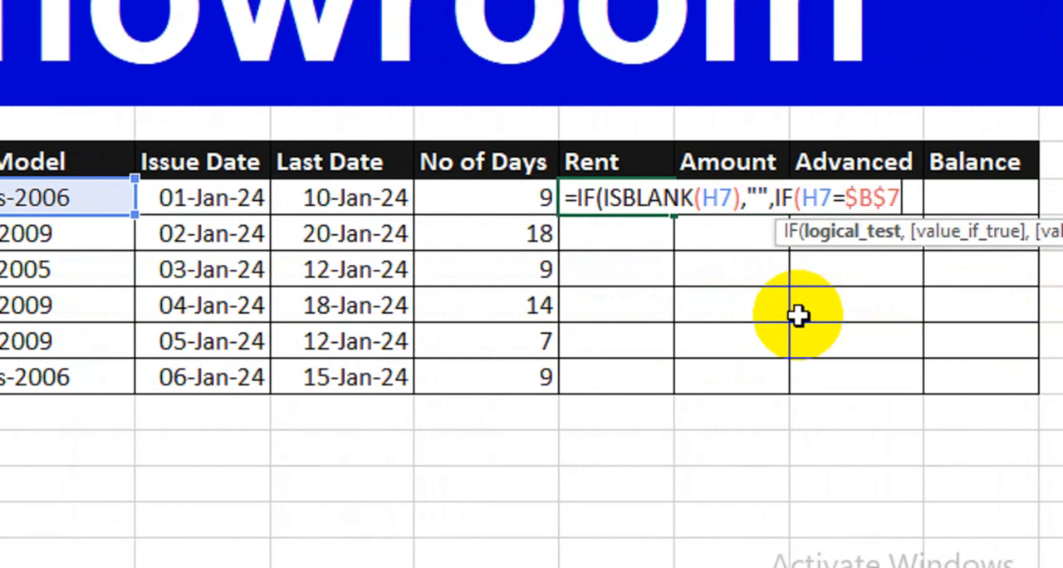
{"action": "type", "text": ","}
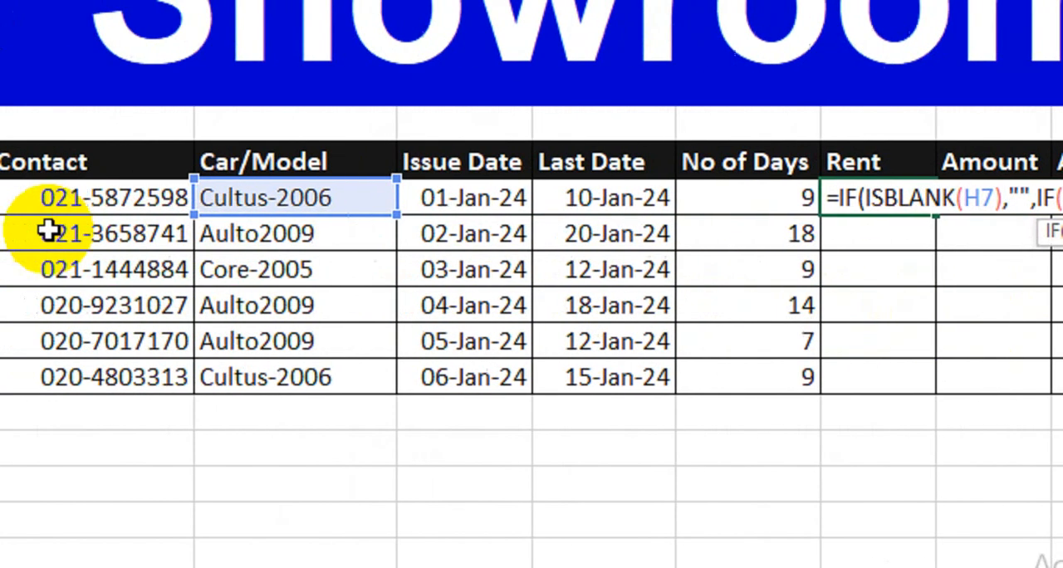
{"action": "left_click", "coordinate": [81, 200]}
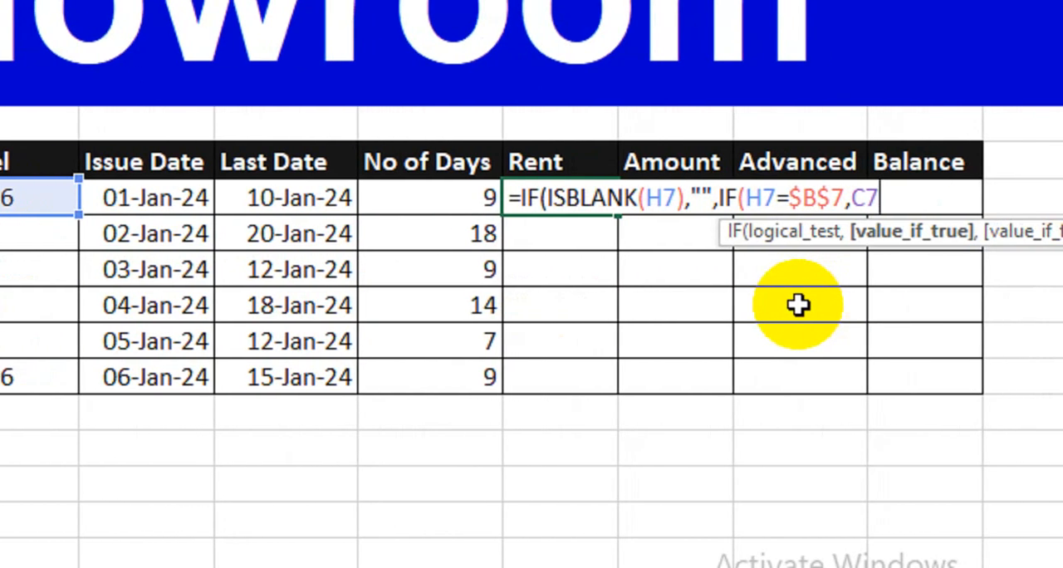
{"action": "key", "text": "F4"}
{"action": "type", "text": ","}
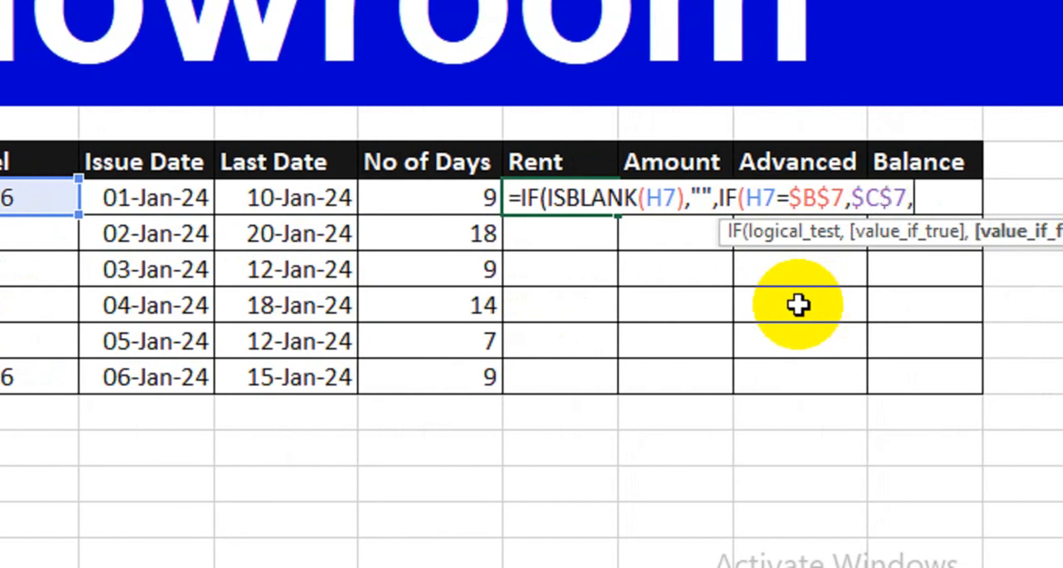
{"action": "type", "text": "IF("}
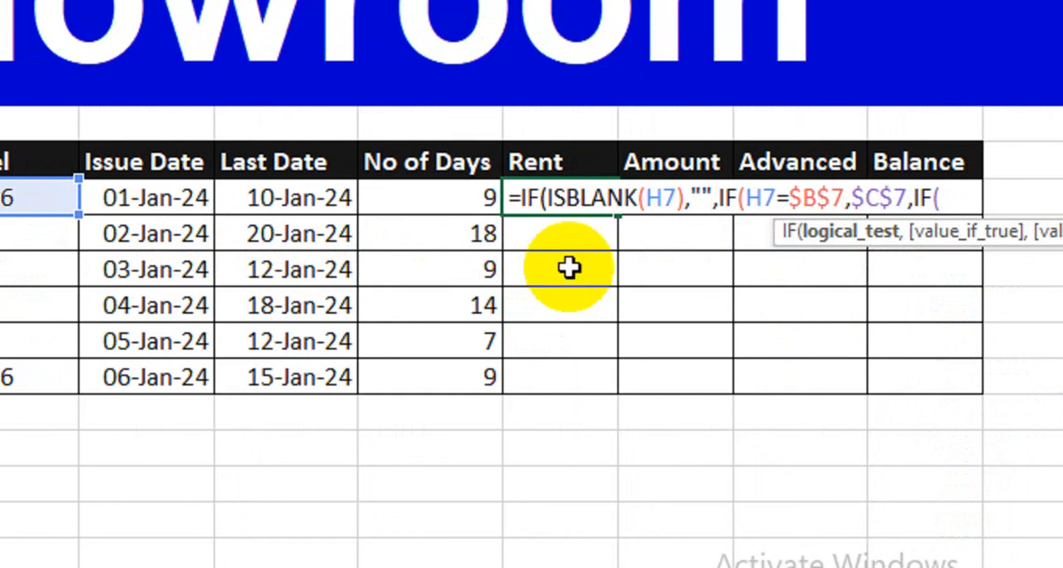
Add another nested IF(H7=$B$8,$C$8 to the Rent formula, with absolute references to the Aulto2009 model and its rent.
{"action": "left_click", "coordinate": [43, 196]}
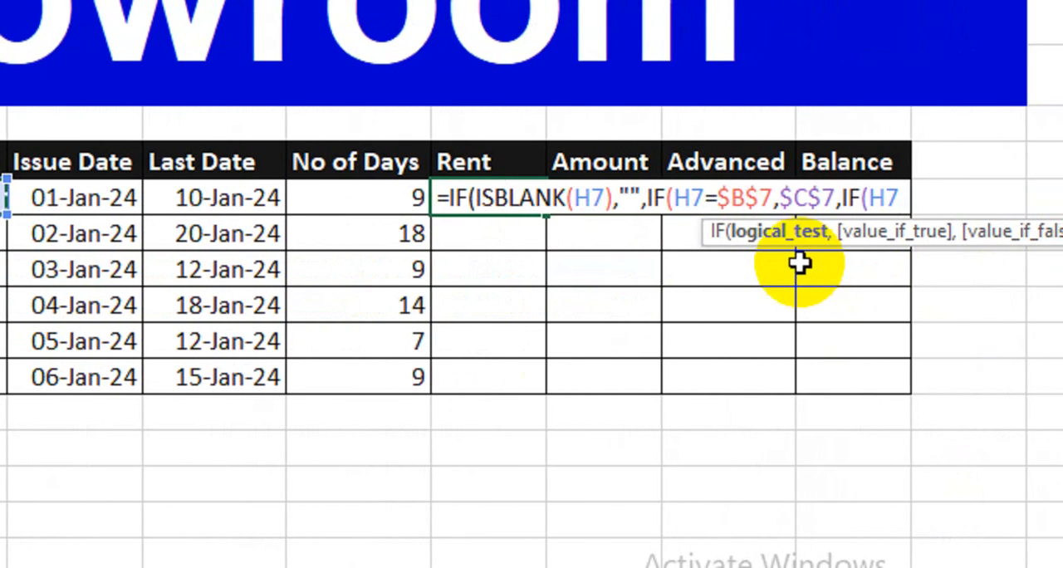
{"action": "type", "text": "="}
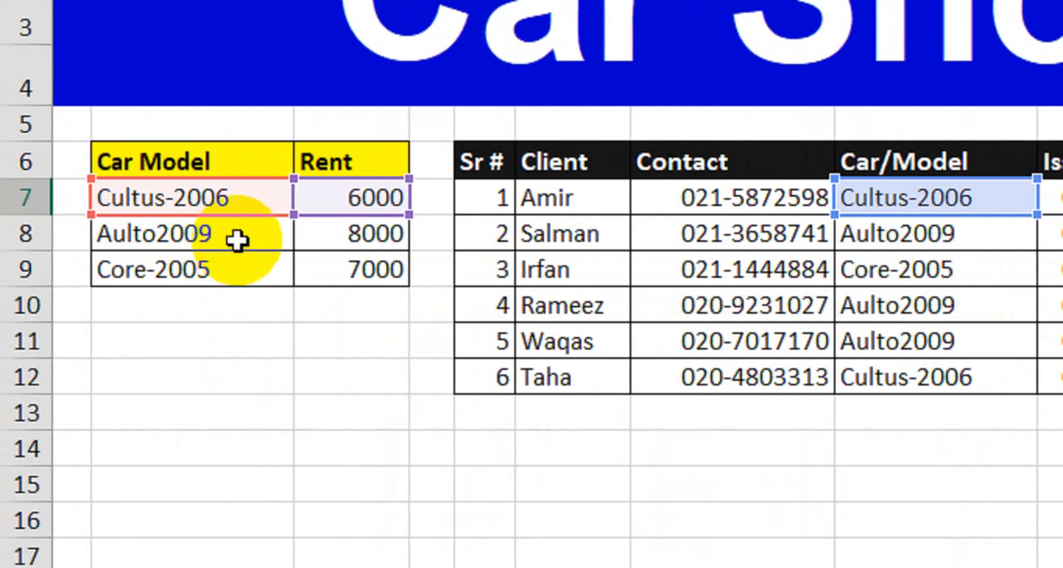
{"action": "left_click", "coordinate": [235, 239]}
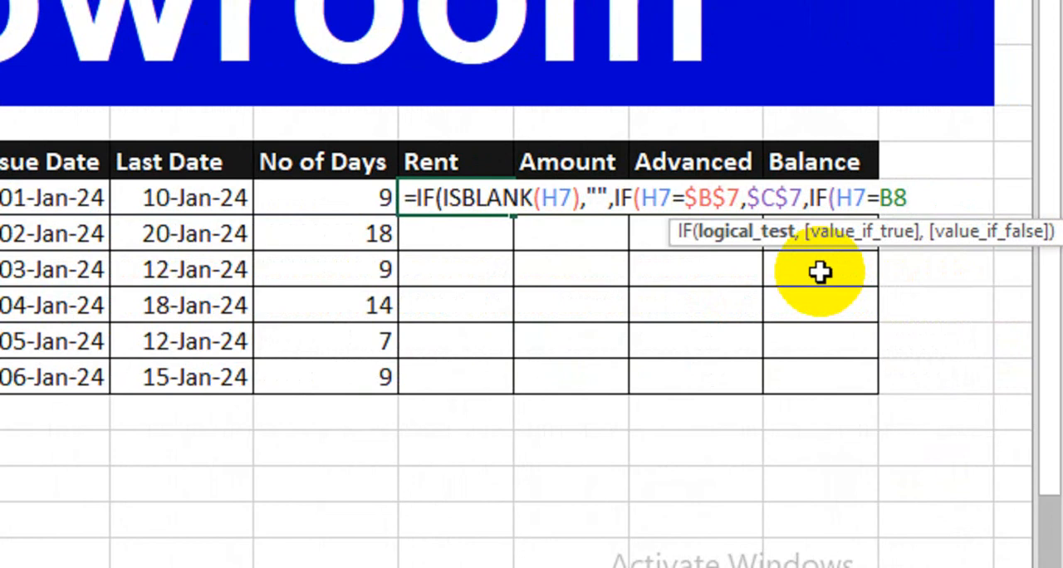
{"action": "key", "text": "F4"}
{"action": "type", "text": ","}
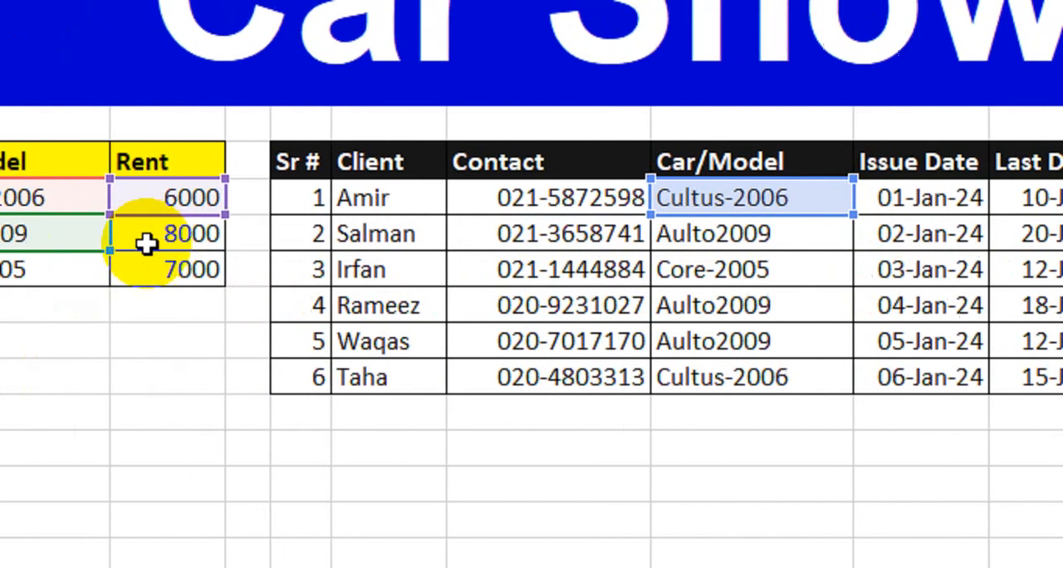
{"action": "left_click", "coordinate": [239, 235]}
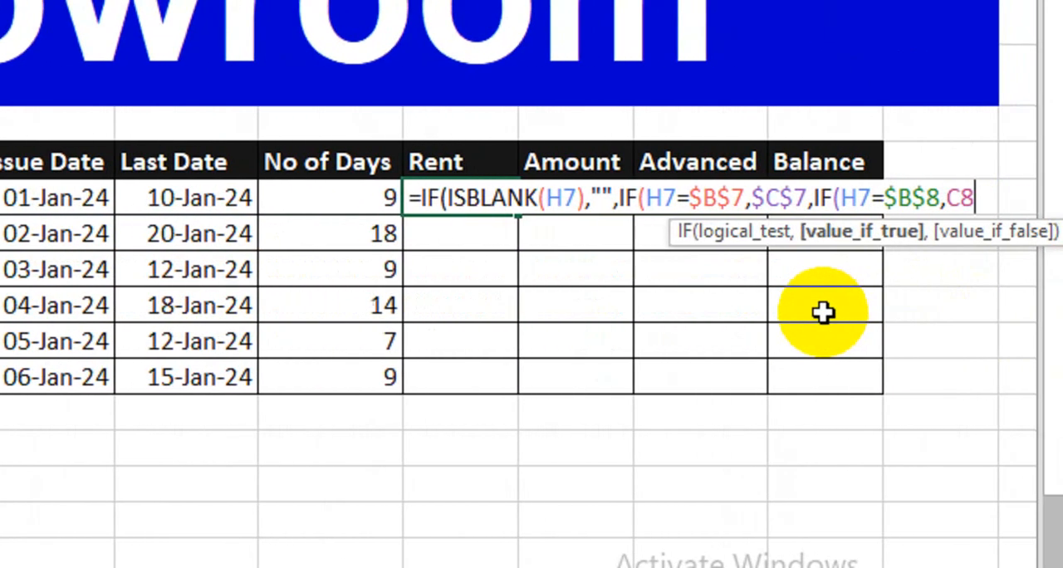
{"action": "key", "text": "F4"}
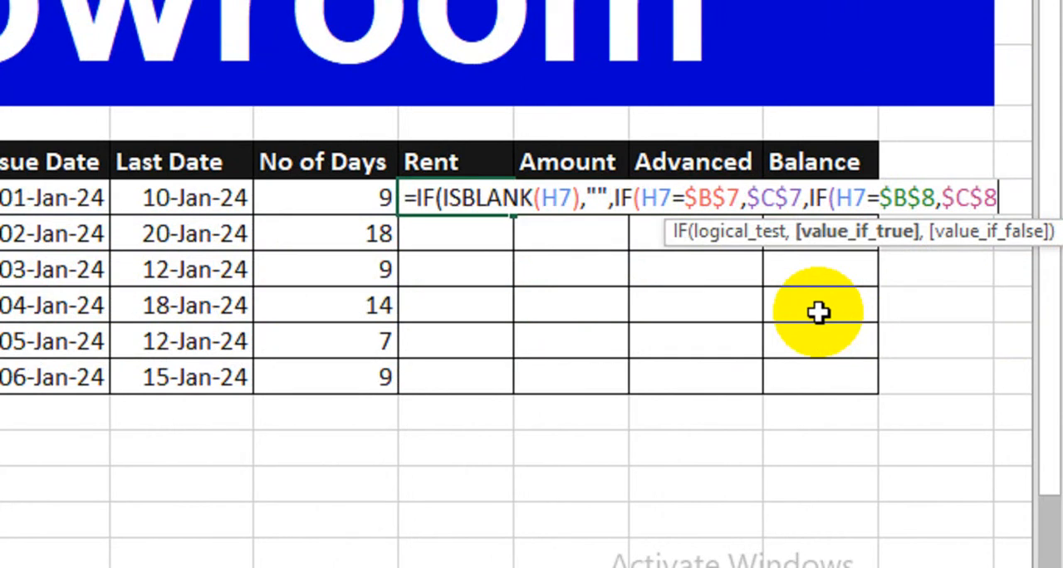
Complete the Rent formula with a nested IF(H7=$B$9,$C$9 for the Core-2005 model, closing all parentheses and entering it.
{"action": "type", "text": ",if("}
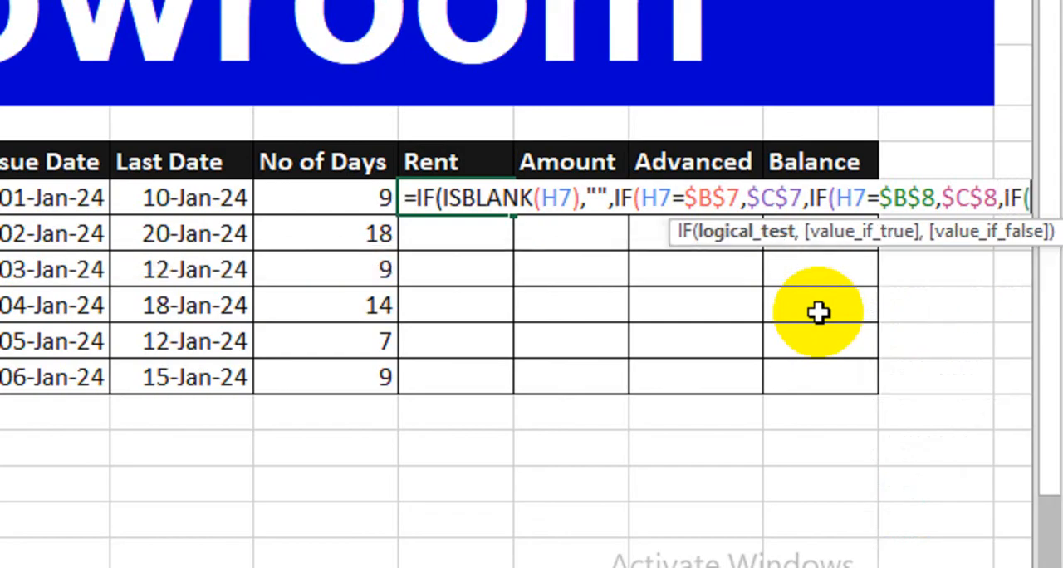
{"action": "left_click", "coordinate": [191, 202]}
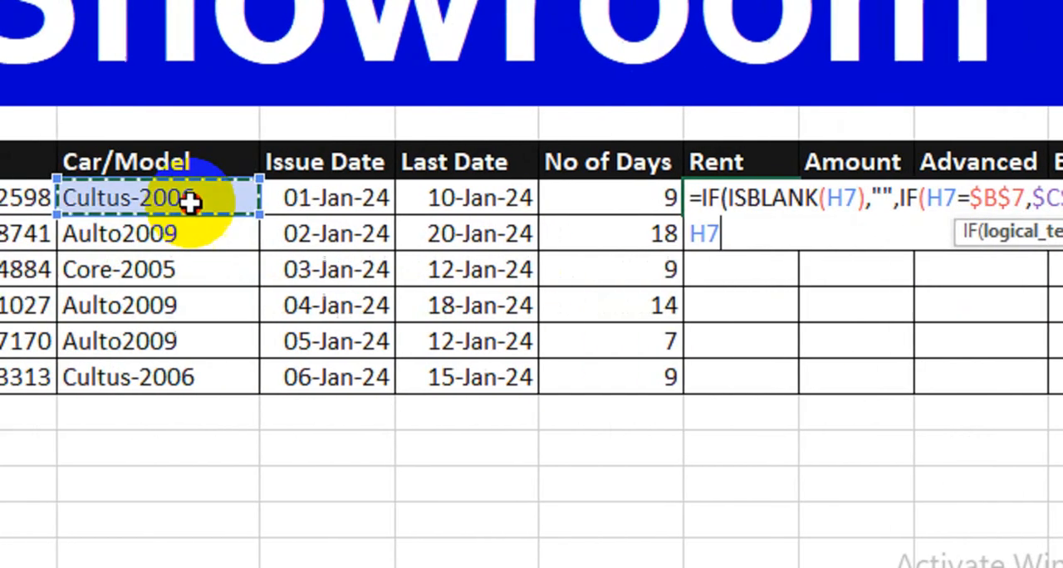
{"action": "type", "text": "="}
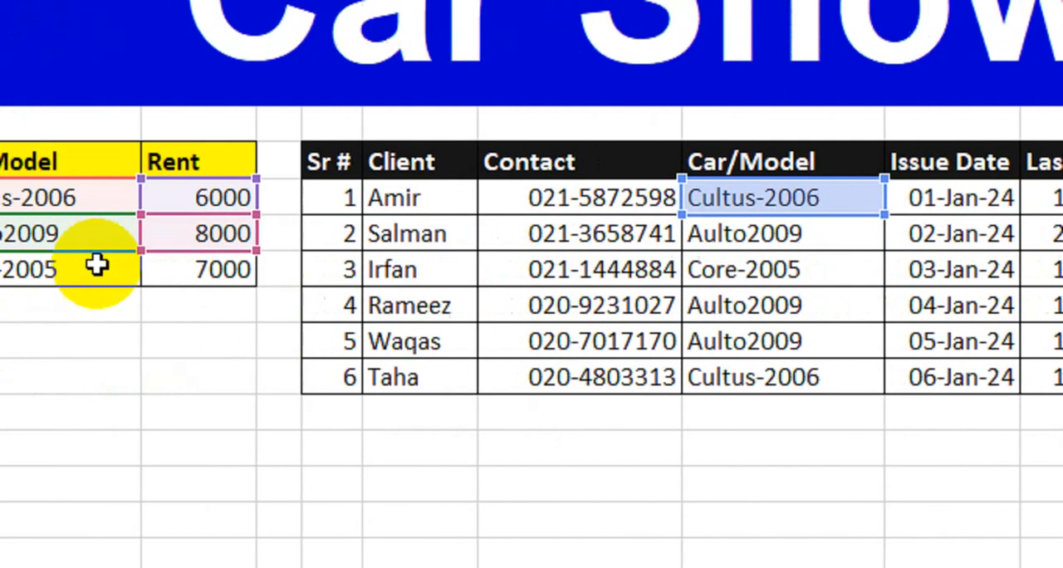
{"action": "left_click", "coordinate": [228, 272]}
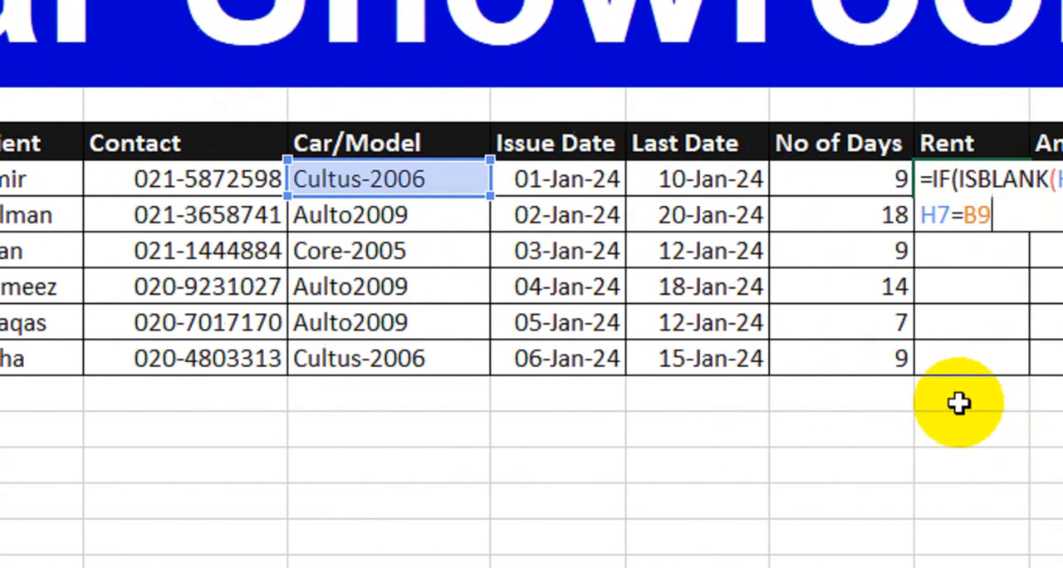
{"action": "key", "text": "F4"}
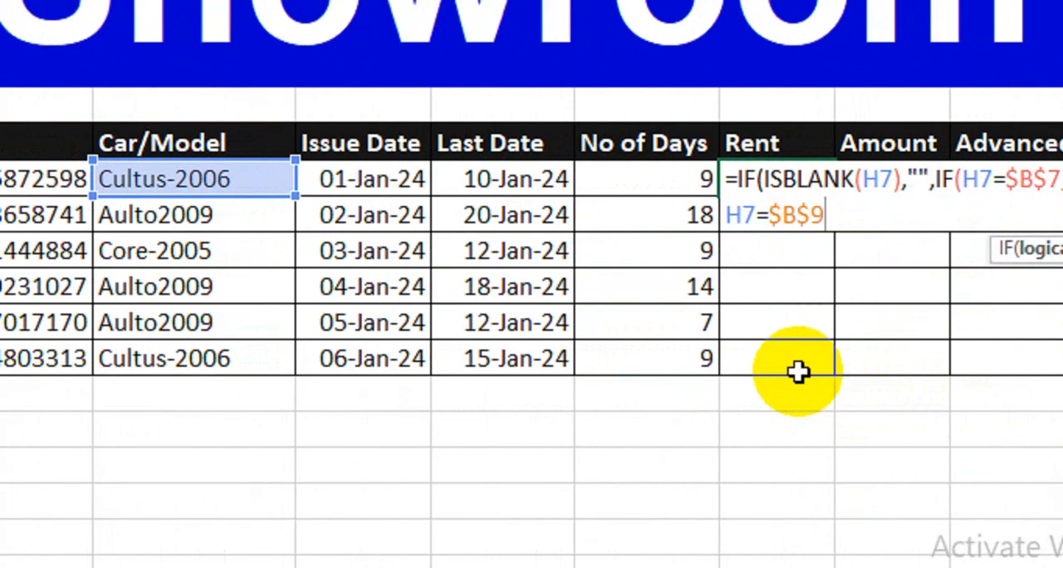
{"action": "type", "text": ","}
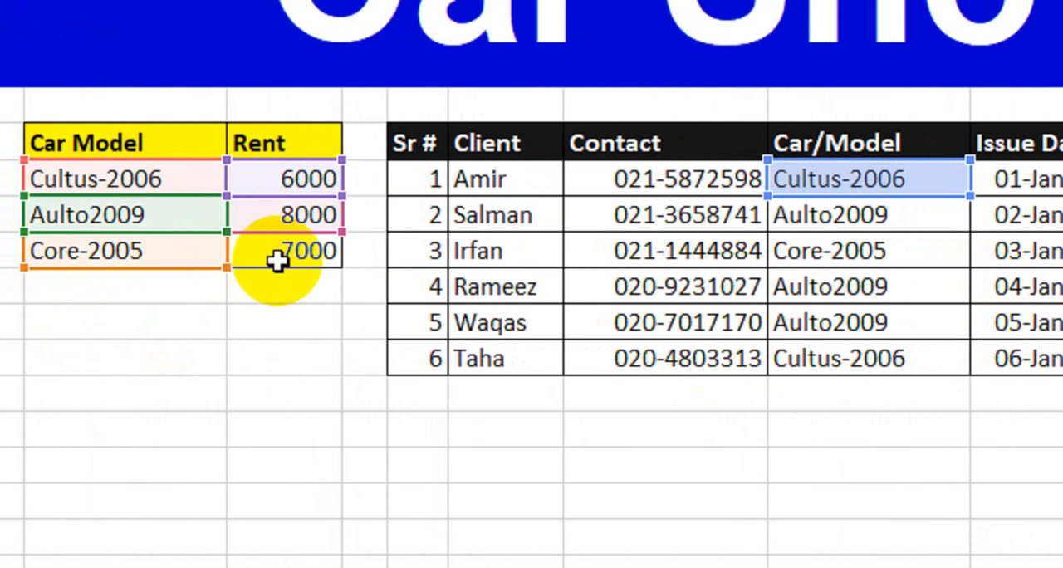
{"action": "left_click", "coordinate": [260, 250]}
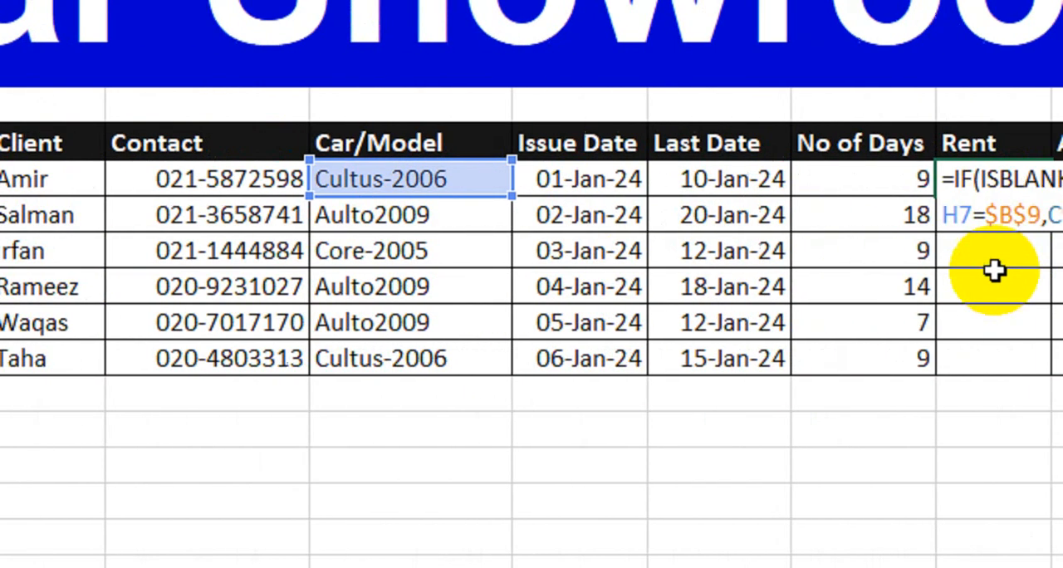
{"action": "key", "text": "F4"}
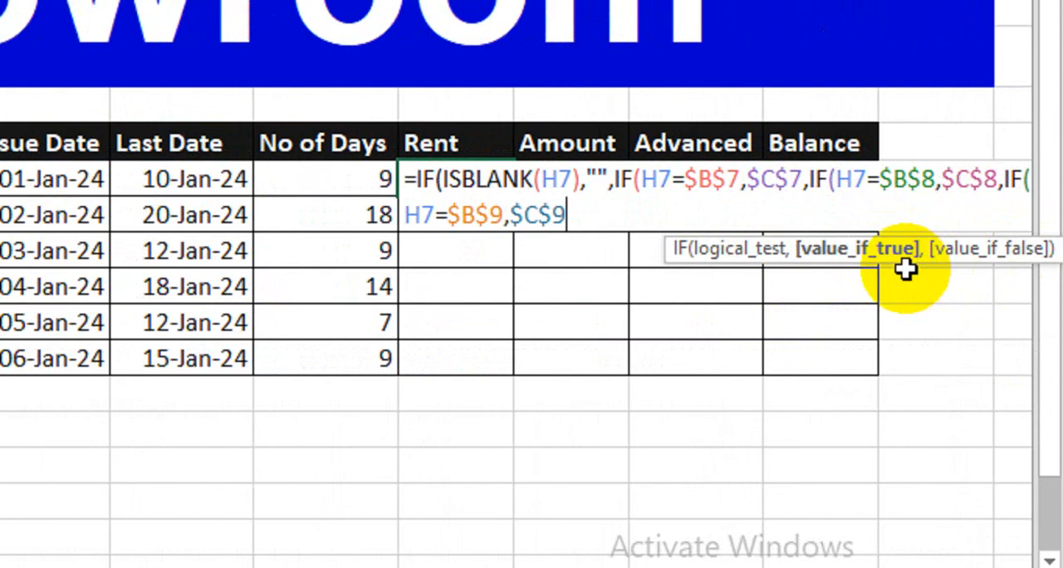
{"action": "type", "text": ")))"}
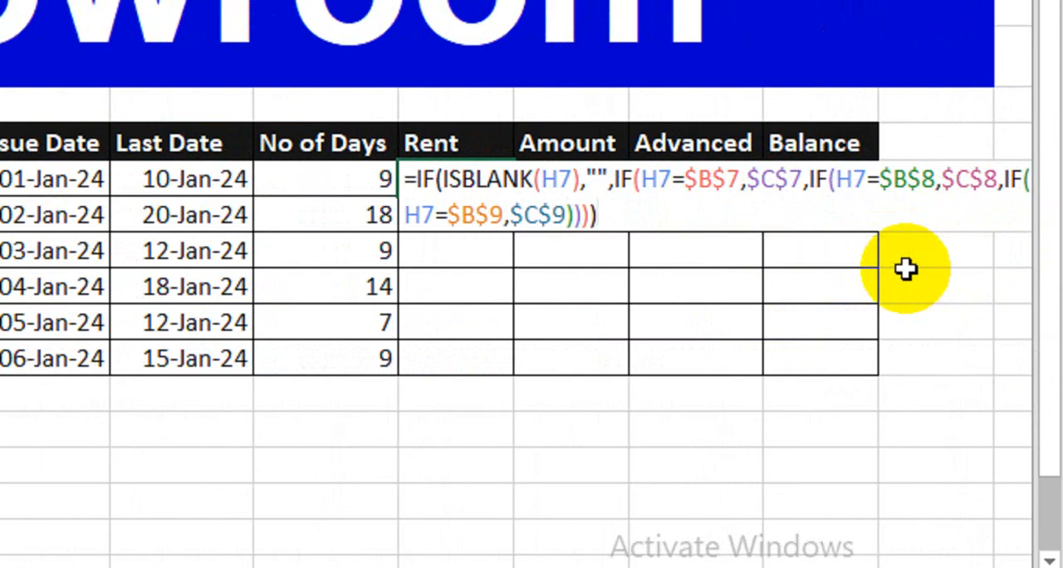
{"action": "key", "text": "Return"}
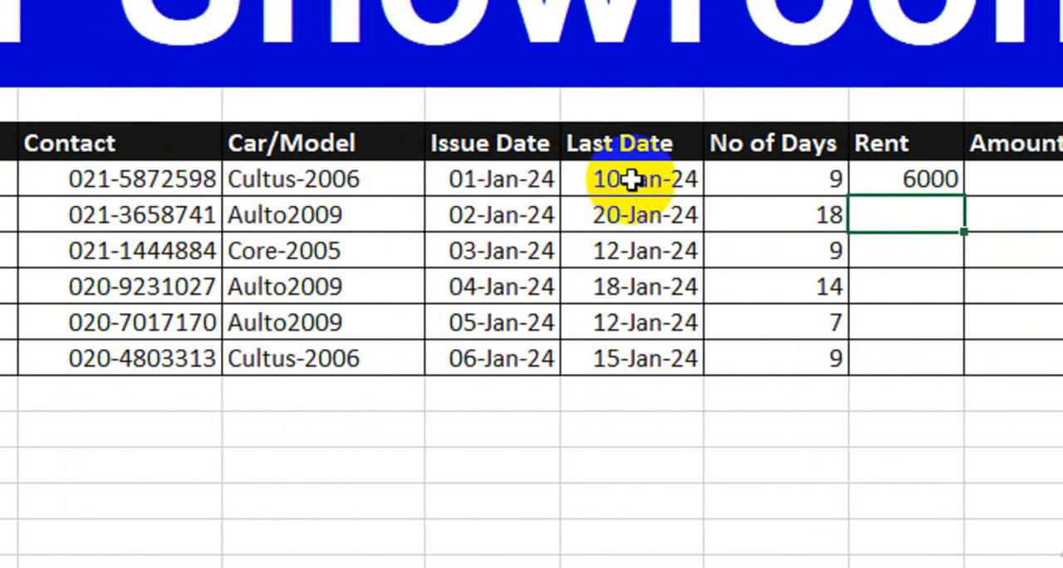
Test the Rent formula by switching the first client's car model to Aulto2009 and back to Cultus-2006.
{"action": "left_click", "coordinate": [296, 180]}
{"action": "left_click", "coordinate": [325, 183]}
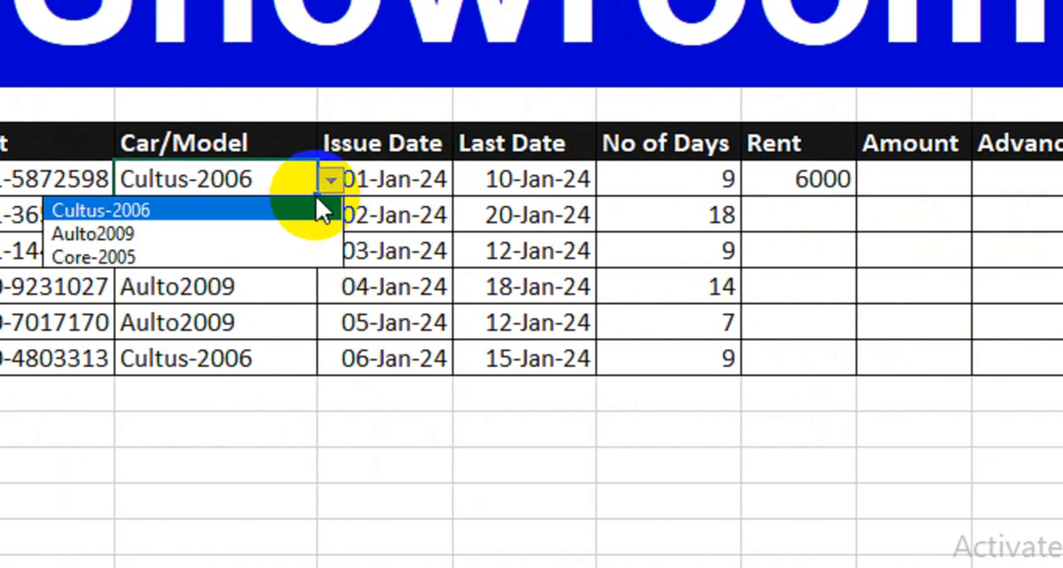
{"action": "left_click", "coordinate": [287, 233]}
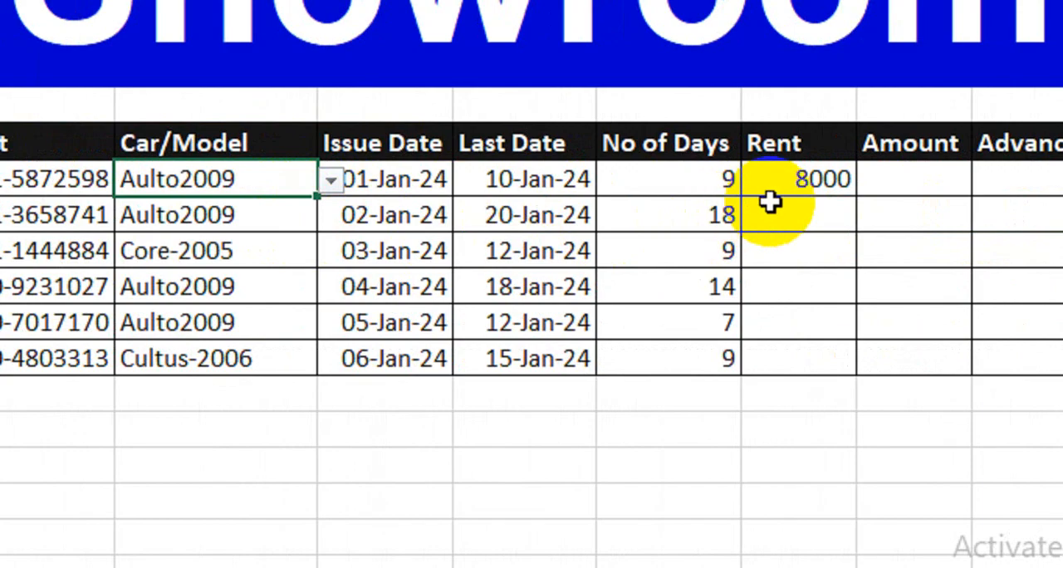
{"action": "left_click", "coordinate": [330, 180]}
{"action": "left_click", "coordinate": [241, 210]}
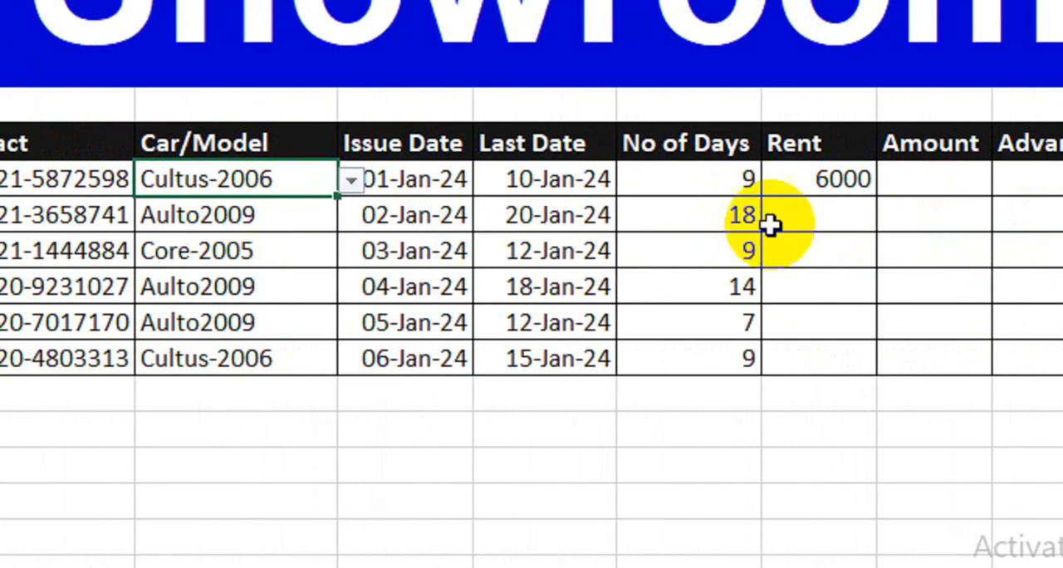
Fill the first client's Rent formula down through client 6.
{"action": "left_click", "coordinate": [798, 188]}
{"action": "left_click_drag", "start_coordinate": [828, 197], "coordinate": [783, 361]}
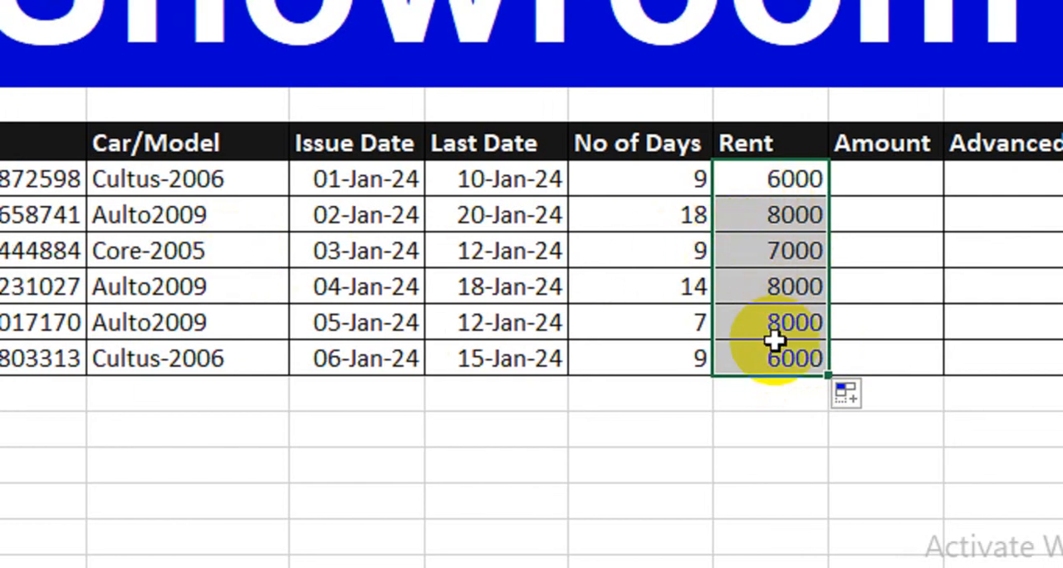
Calculate the first client's Amount with =K7*L7 and fill the formula down through client 6.
{"action": "left_click", "coordinate": [913, 181]}
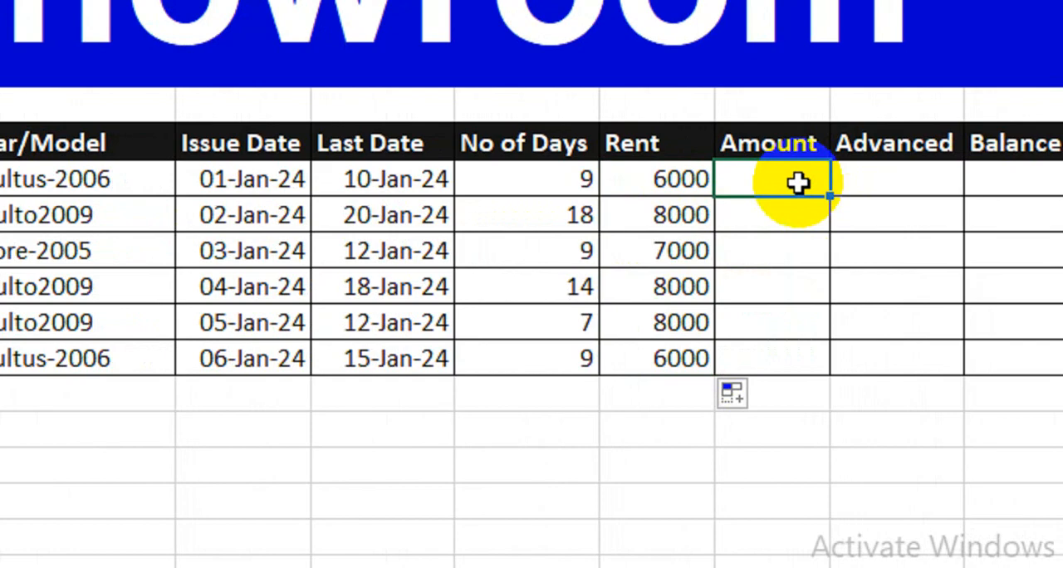
{"action": "type", "text": "="}
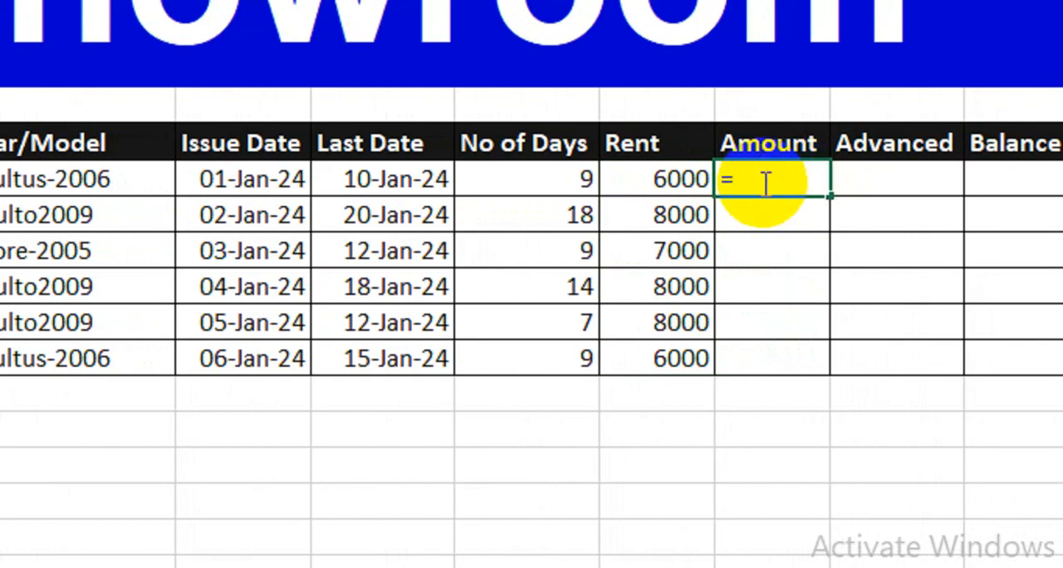
{"action": "left_click", "coordinate": [540, 180]}
{"action": "type", "text": "*"}
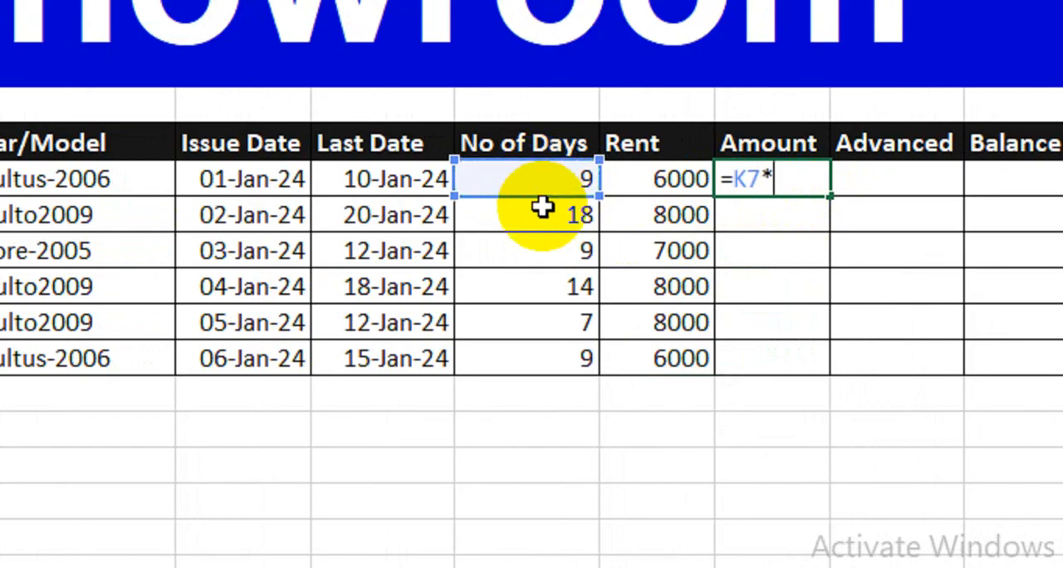
{"action": "left_click", "coordinate": [672, 179]}
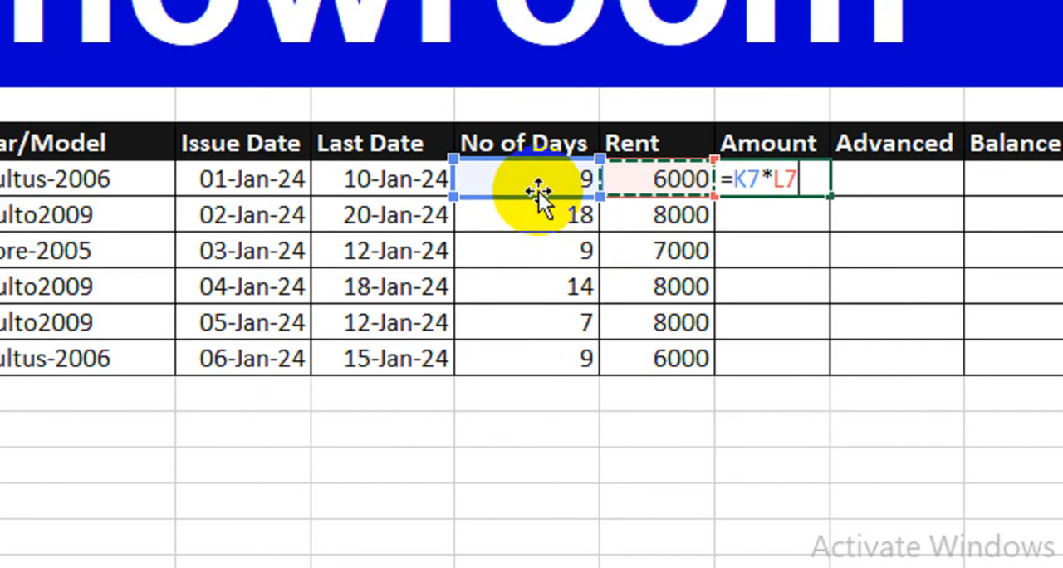
{"action": "key", "text": "Return"}
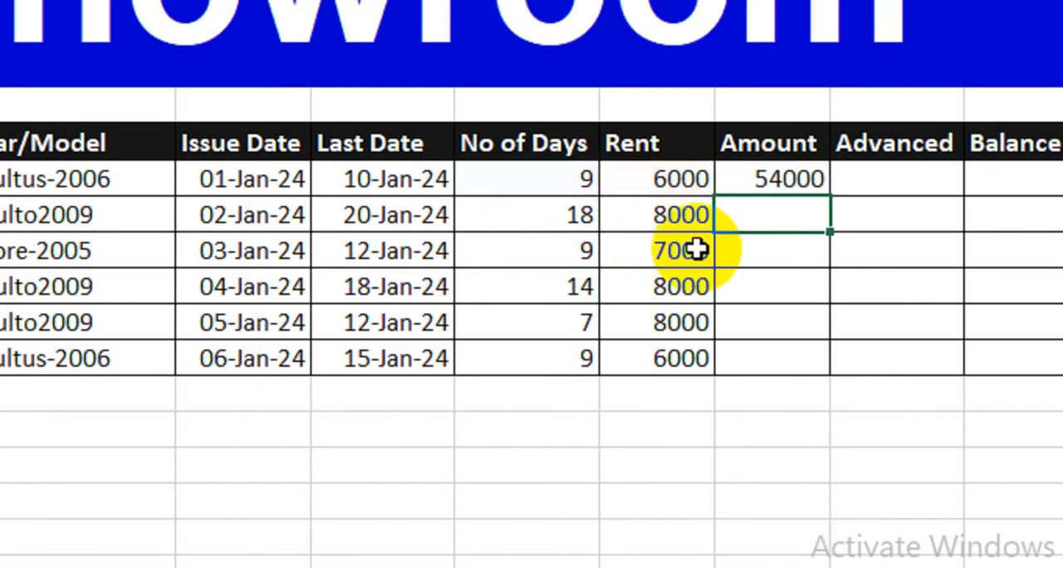
{"action": "key", "text": "Up"}
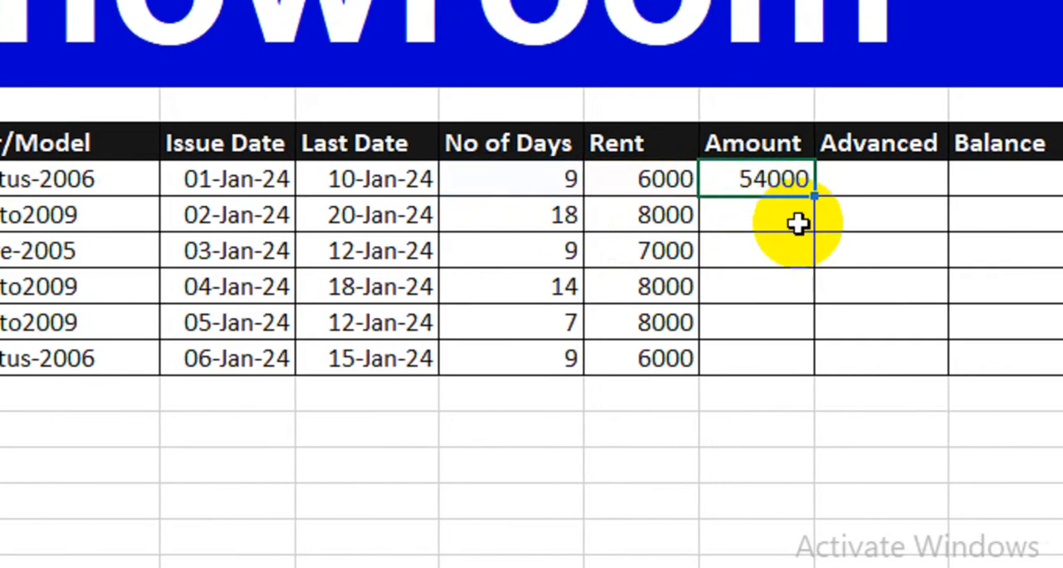
{"action": "left_click_drag", "start_coordinate": [814, 196], "coordinate": [761, 361]}
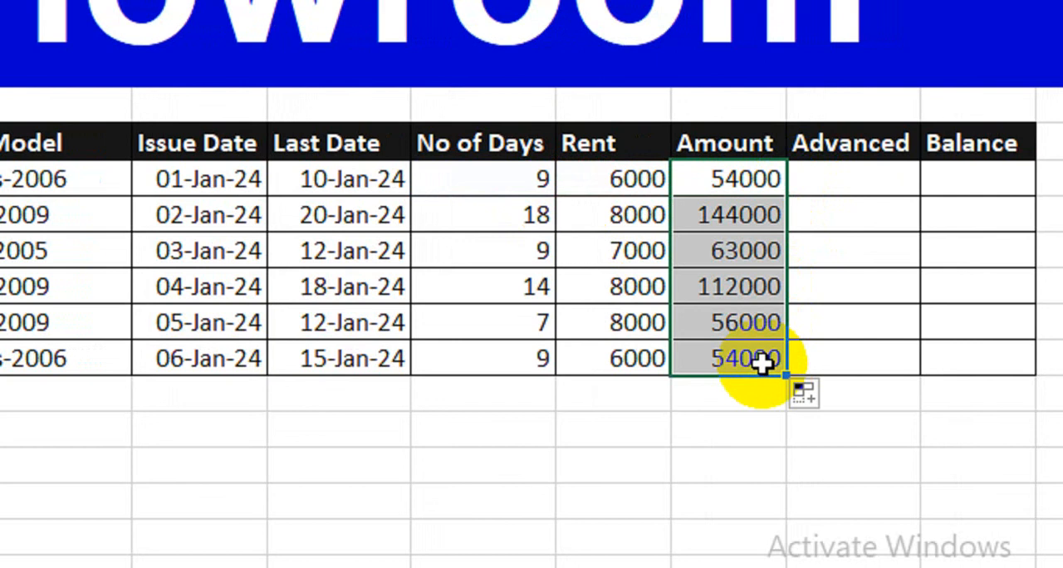
{"action": "left_click_drag", "start_coordinate": [477, 181], "coordinate": [467, 347]}
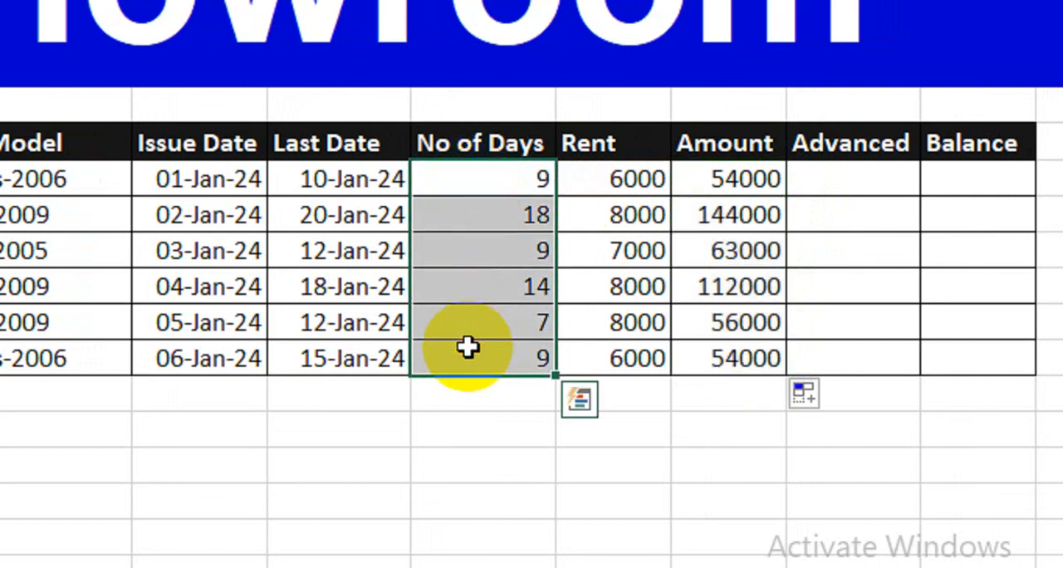
Enter the Advanced payments for clients 1 to 6 as 10000, 25000, 12000, 50000, 5000 and 15000.
{"action": "left_click", "coordinate": [826, 179]}
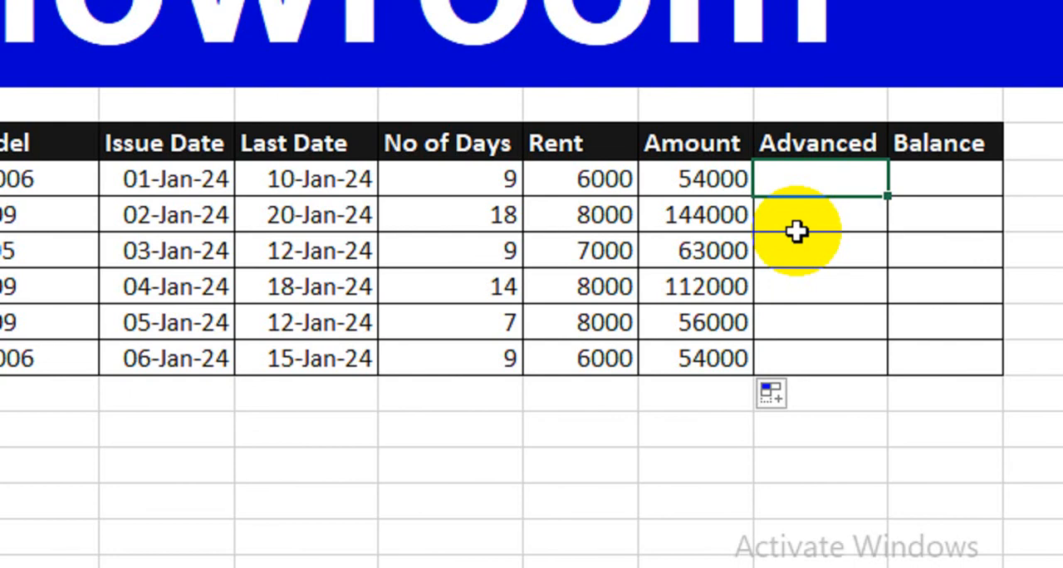
{"action": "type", "text": "10000"}
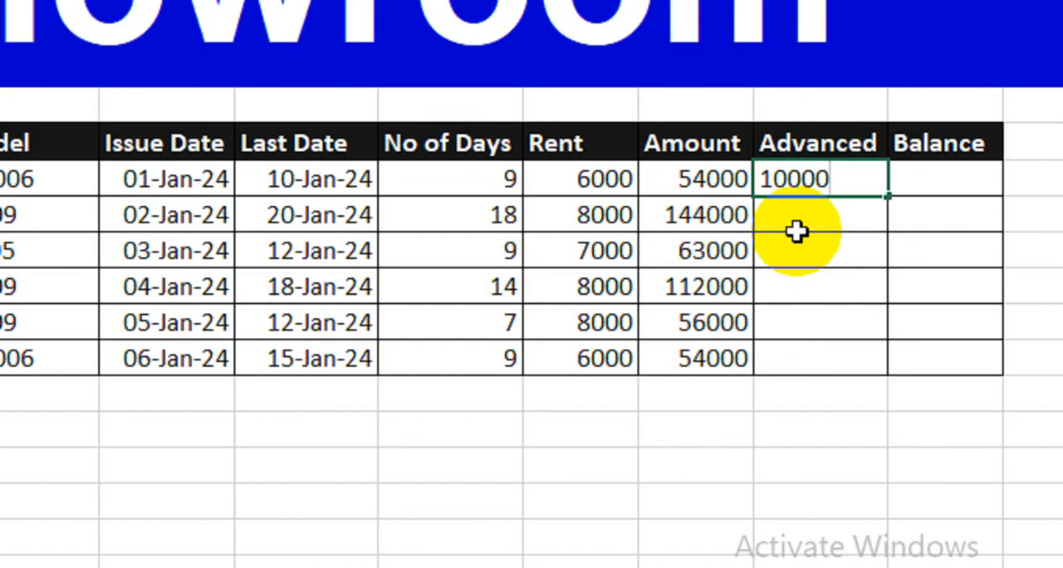
{"action": "key", "text": "Return"}
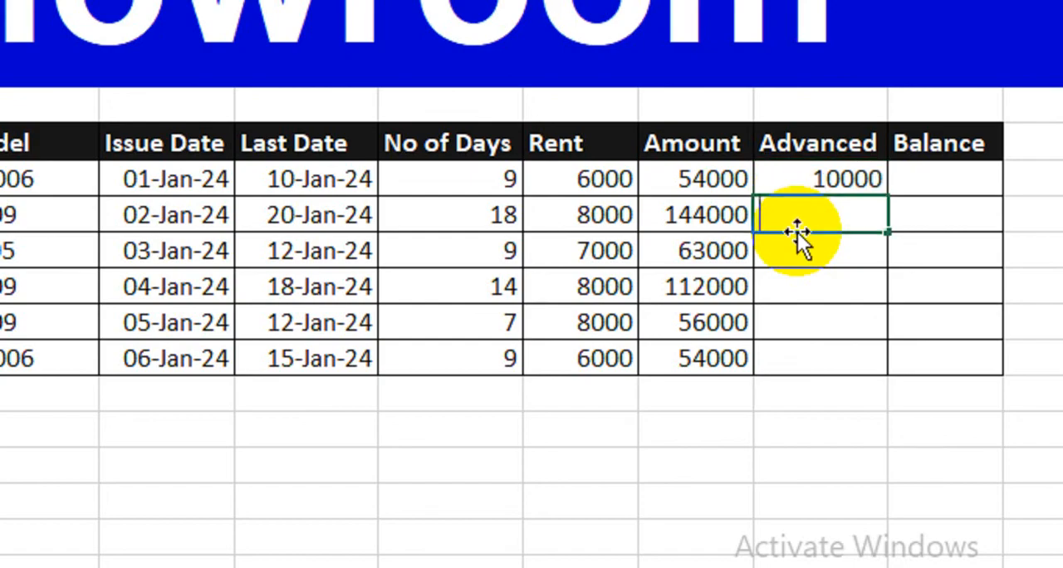
{"action": "type", "text": "25000"}
{"action": "key", "text": "Return"}
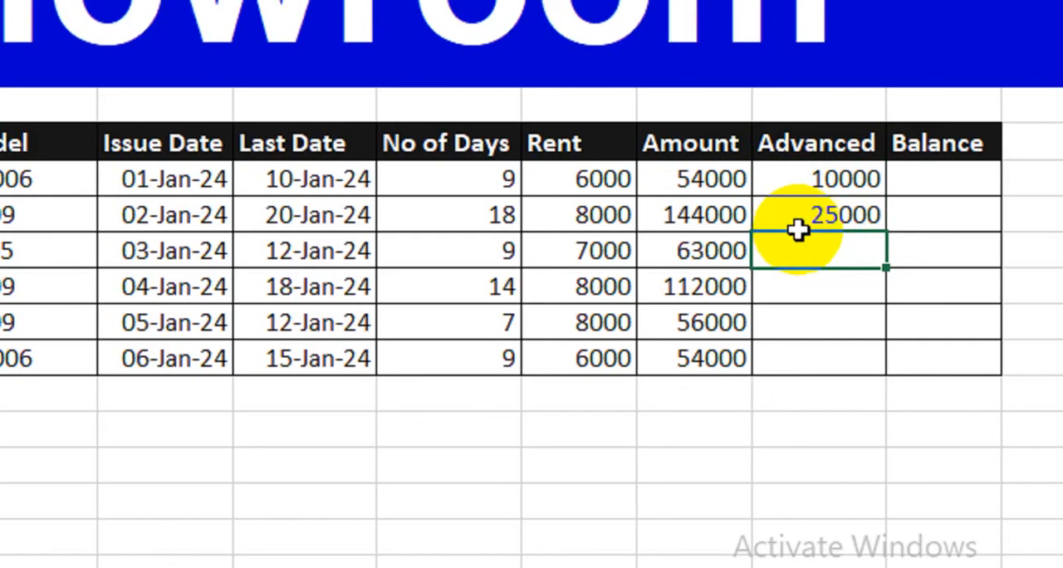
{"action": "type", "text": "12000"}
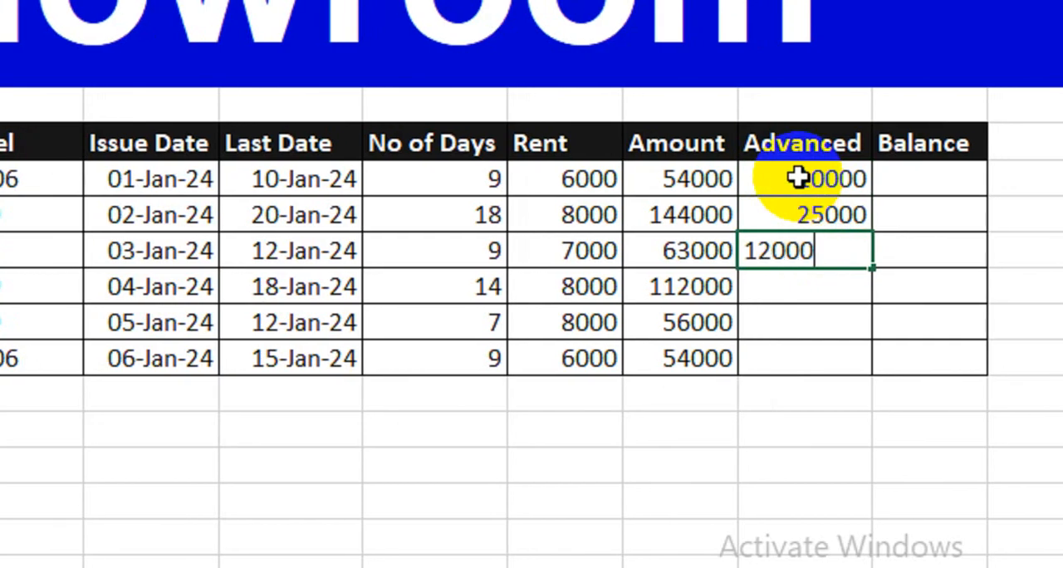
{"action": "key", "text": "Return"}
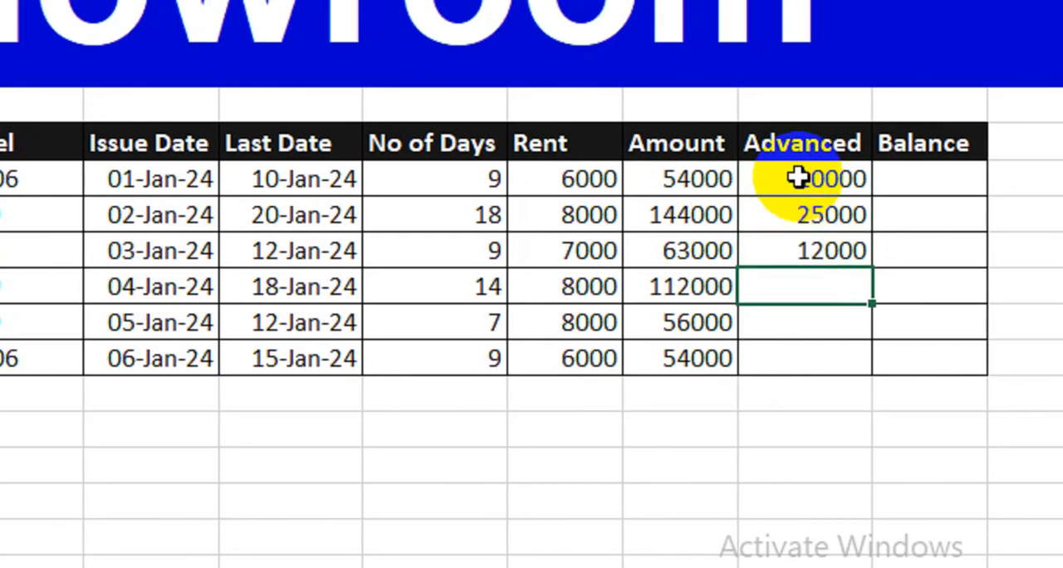
{"action": "type", "text": "50000"}
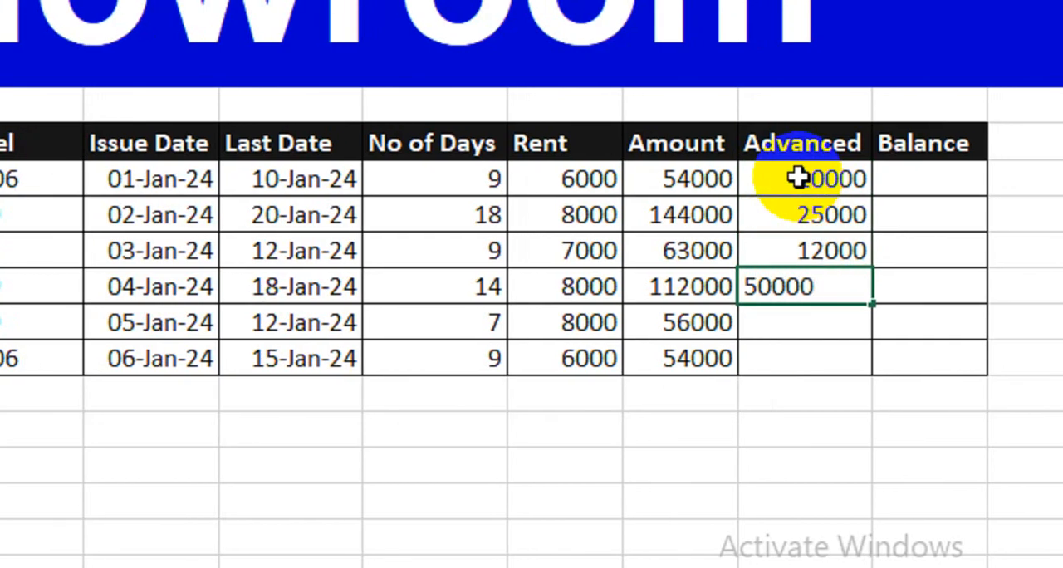
{"action": "key", "text": "Return"}
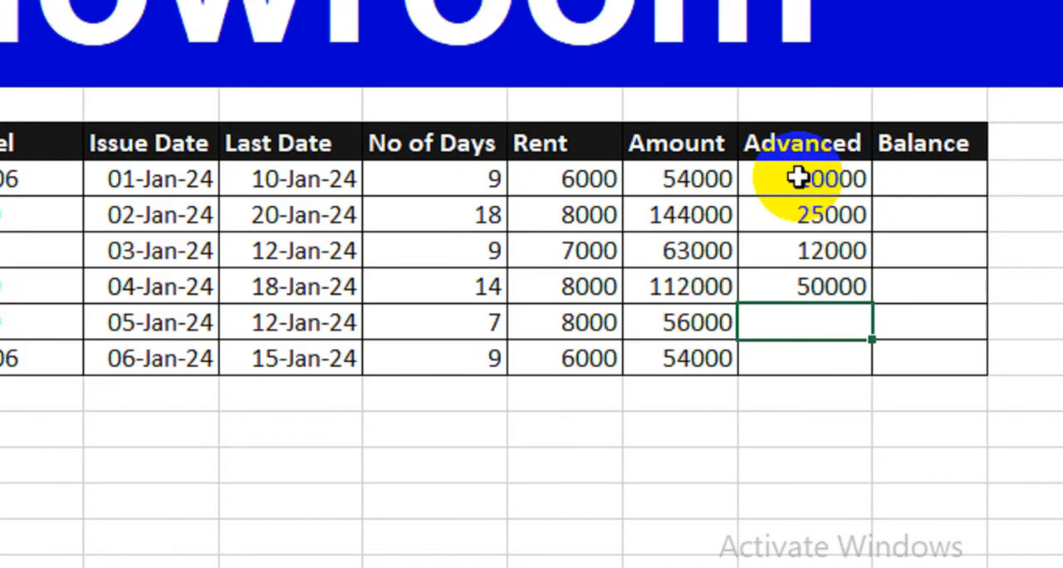
{"action": "type", "text": "5000"}
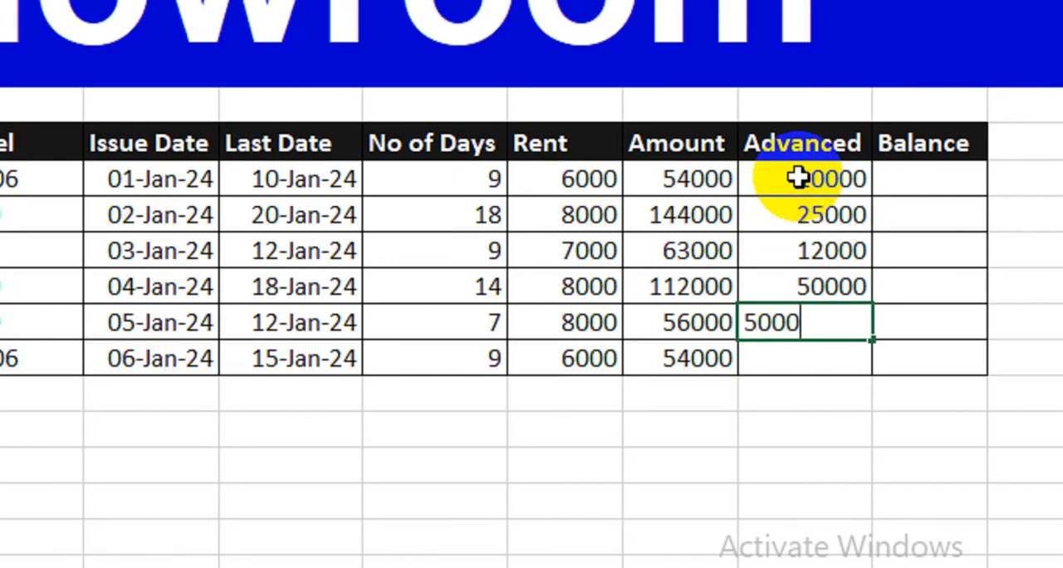
{"action": "key", "text": "Return"}
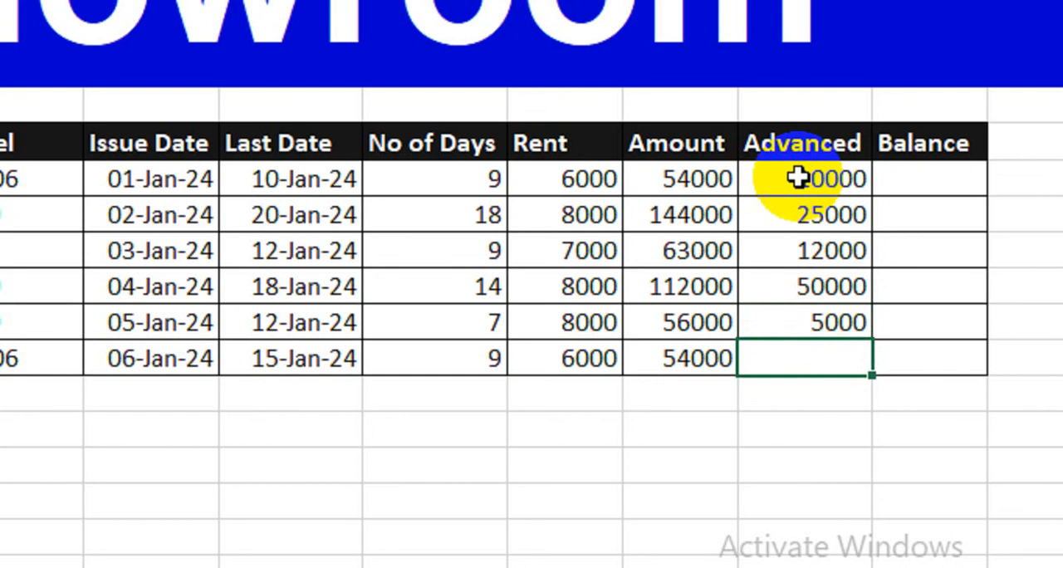
{"action": "type", "text": "15000"}
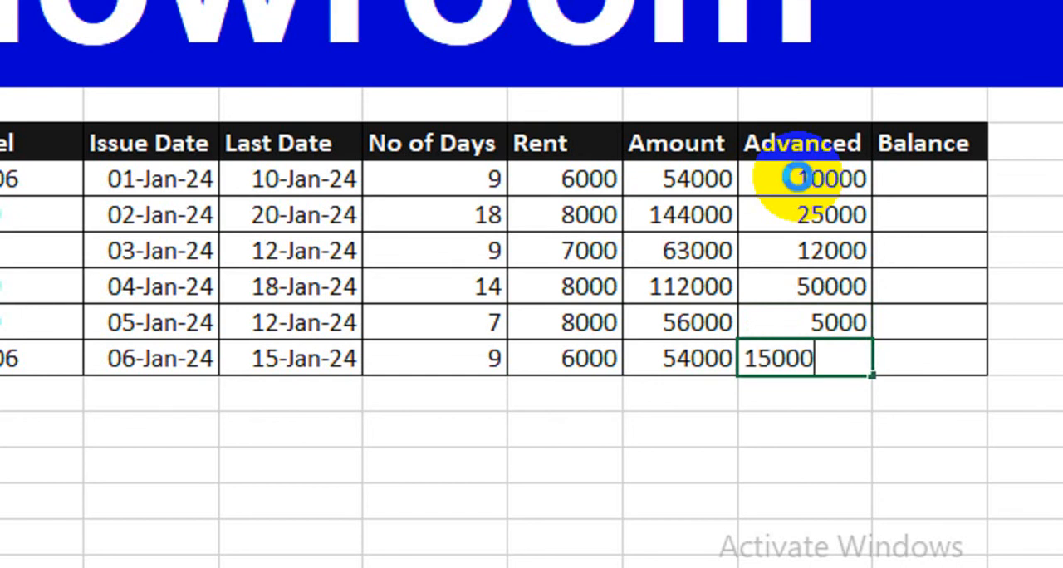
{"action": "key", "text": "Return"}
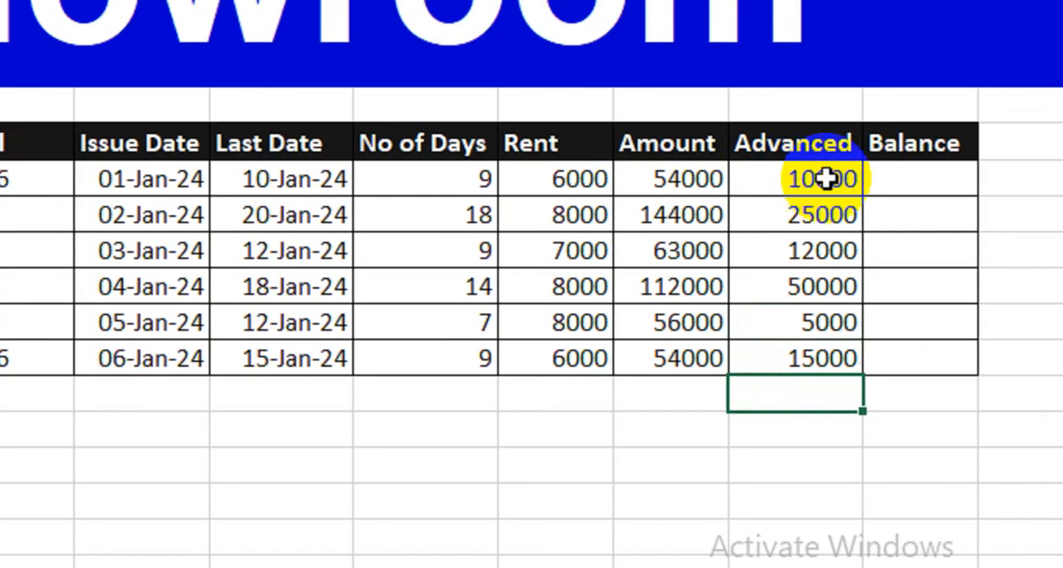
Calculate the first client's Balance with =M7-N7 and fill the formula down through client 6.
{"action": "left_click", "coordinate": [889, 180]}
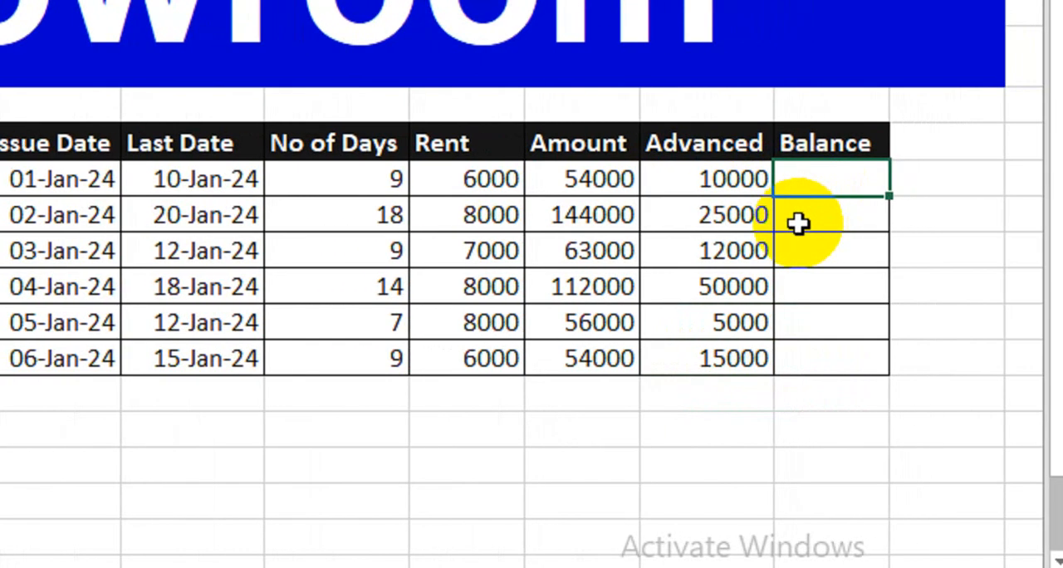
{"action": "type", "text": "="}
{"action": "left_click", "coordinate": [595, 181]}
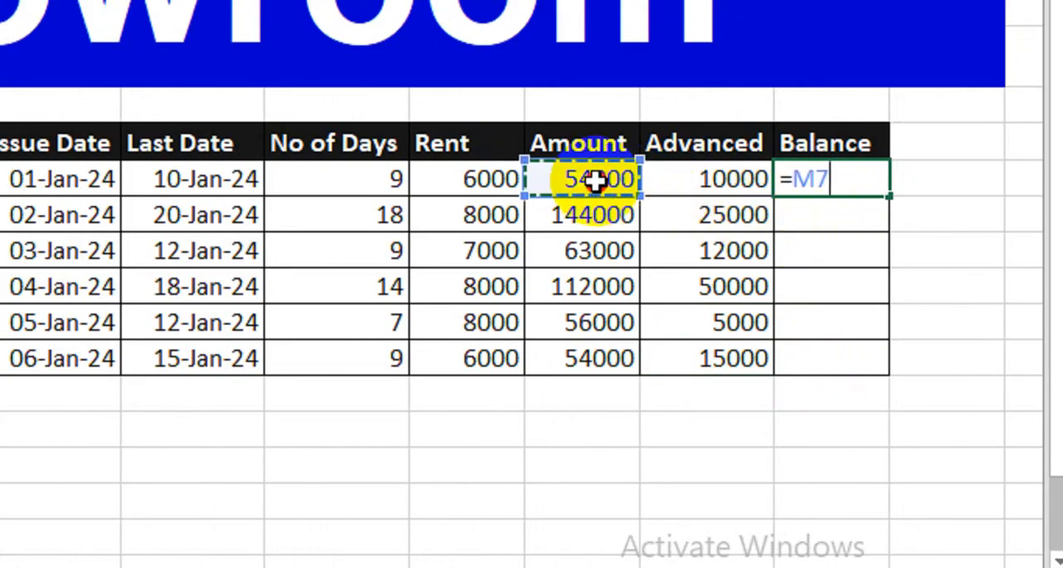
{"action": "type", "text": "-"}
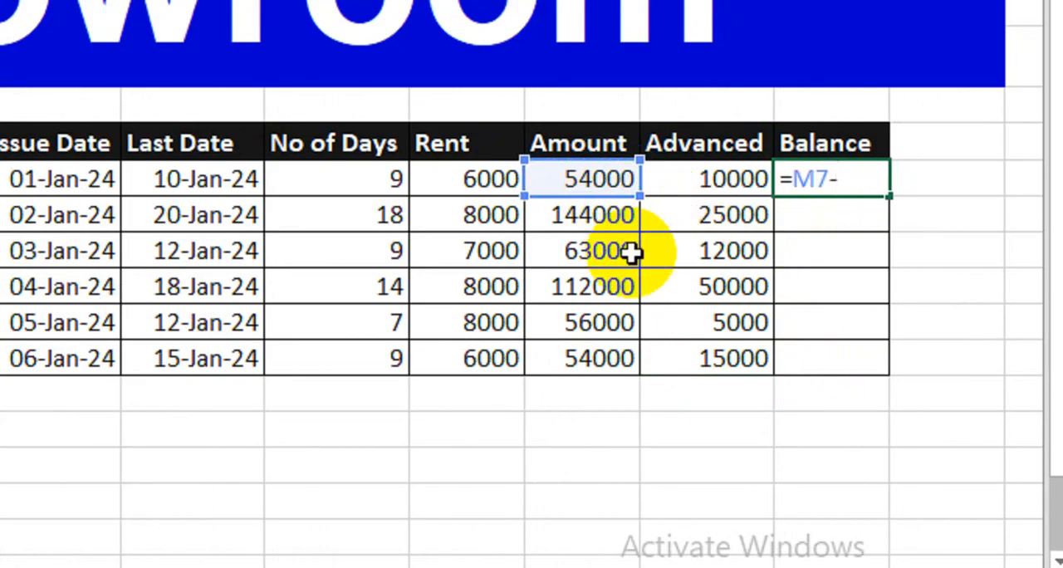
{"action": "left_click", "coordinate": [711, 185]}
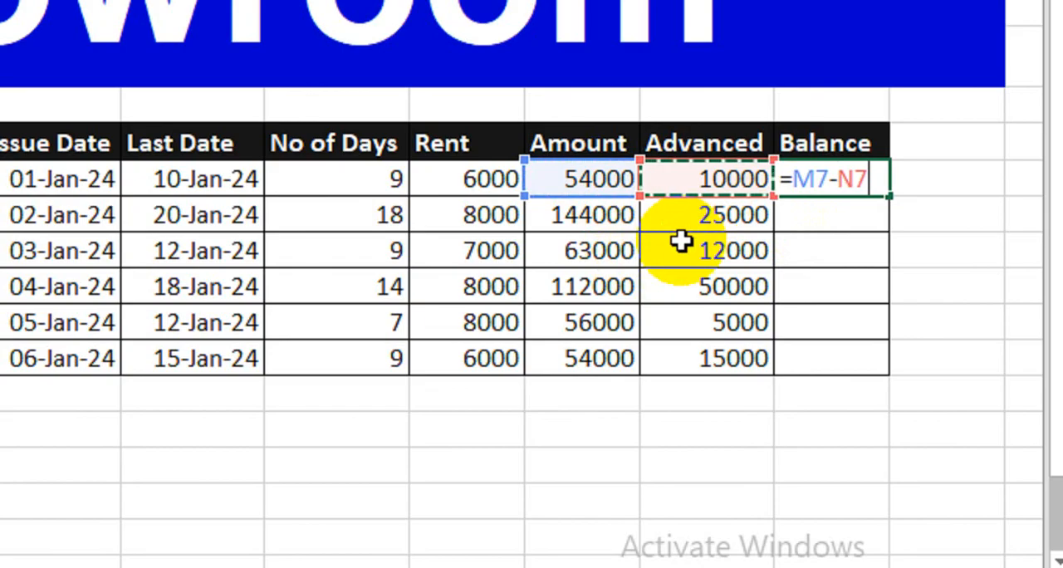
{"action": "key", "text": "Return"}
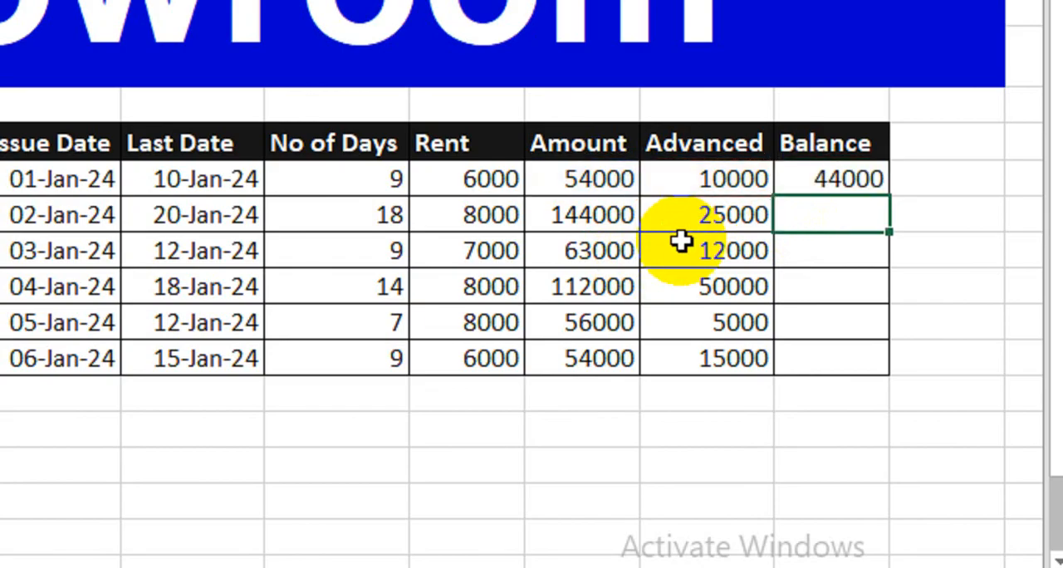
{"action": "left_click", "coordinate": [804, 180]}
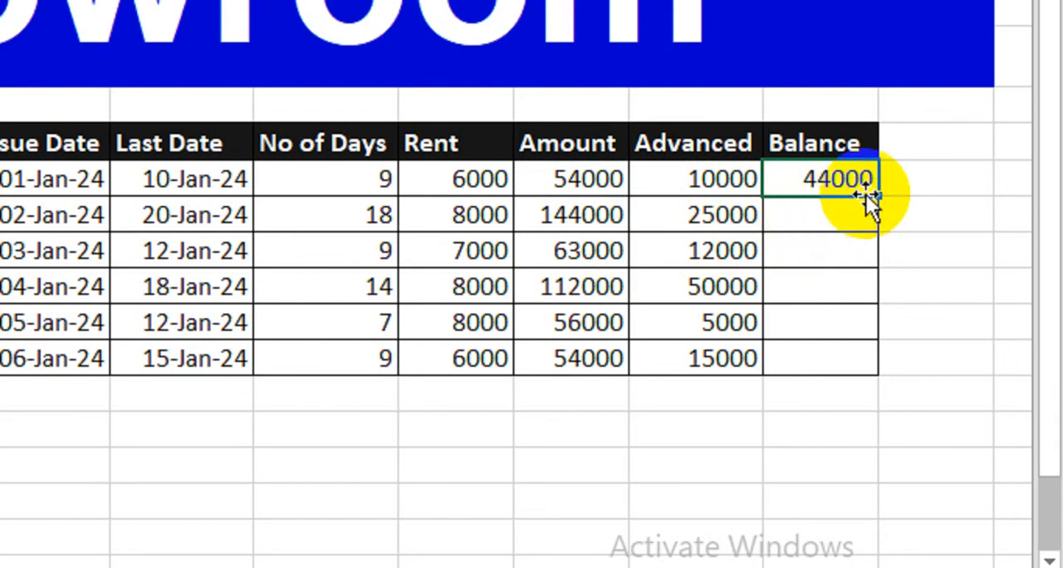
{"action": "left_click_drag", "start_coordinate": [878, 196], "coordinate": [864, 373]}
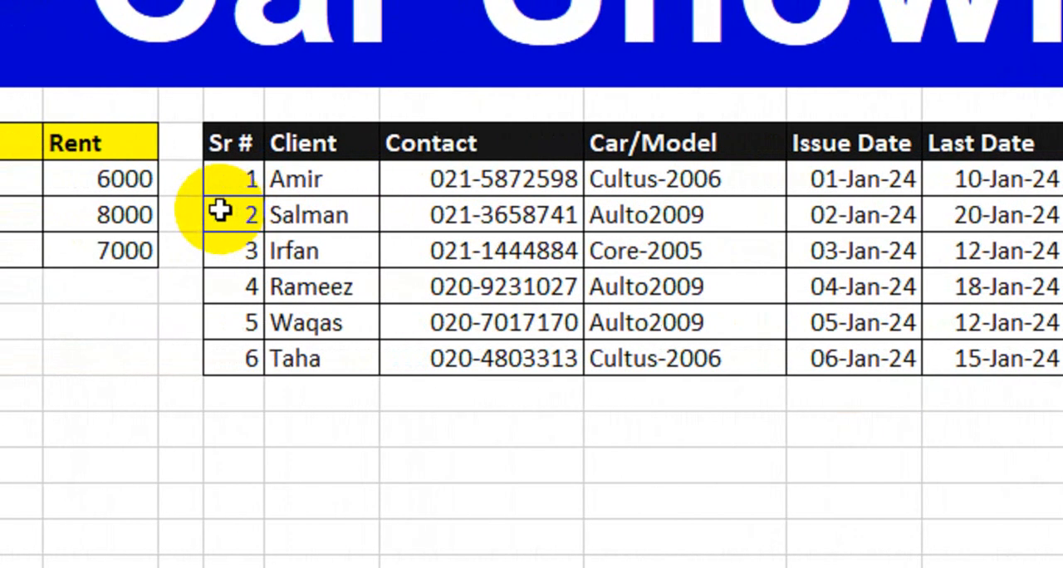
{"action": "left_click_drag", "start_coordinate": [479, 145], "coordinate": [478, 190]}
{"action": "left_click_drag", "start_coordinate": [293, 152], "coordinate": [288, 323]}
{"action": "left_click_drag", "start_coordinate": [465, 180], "coordinate": [498, 287]}
{"action": "left_click_drag", "start_coordinate": [639, 179], "coordinate": [647, 249]}
{"action": "left_click", "coordinate": [515, 154]}
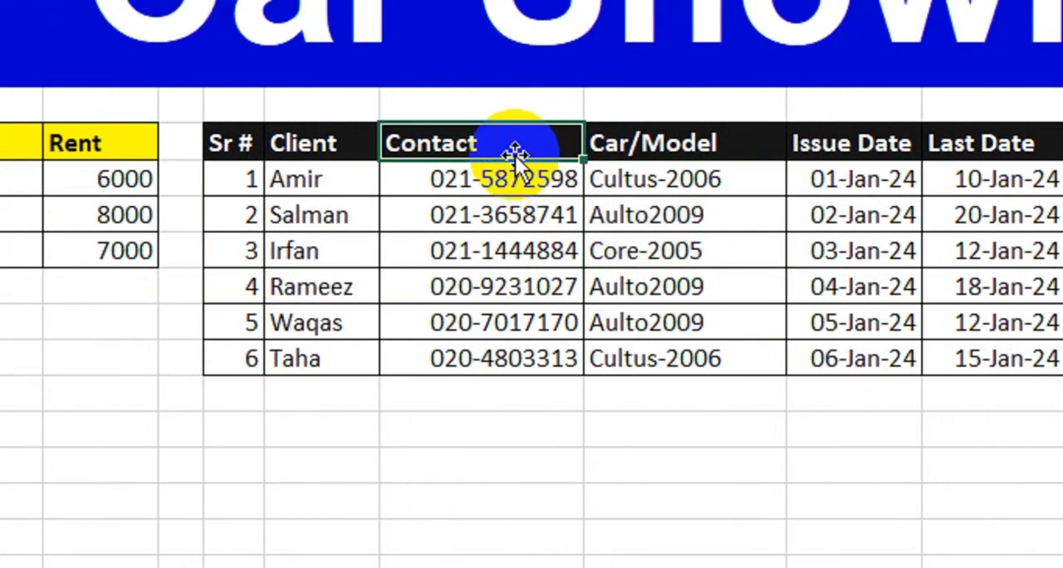